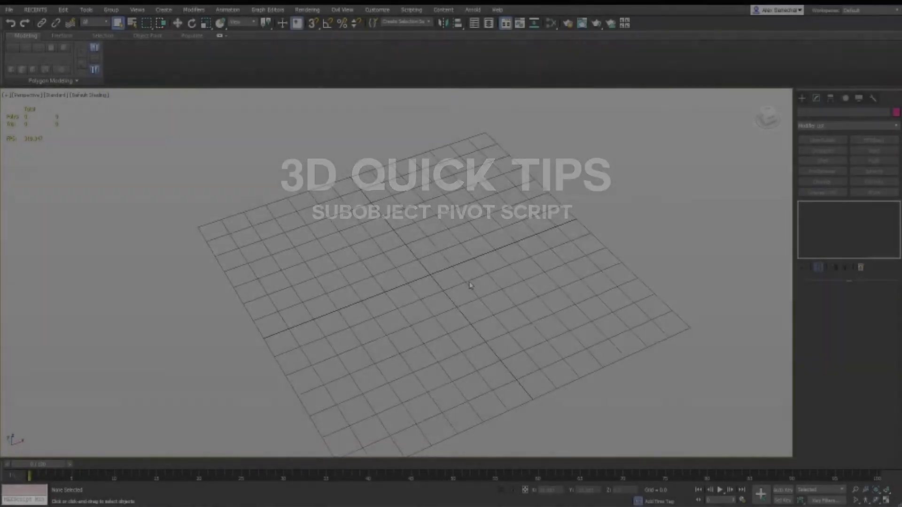
- Draw a rectangular plane covering most of the grid and convert it to an Editable Poly
{"action": "key", "text": "w"}
{"action": "left_click", "coordinate": [802, 98]}
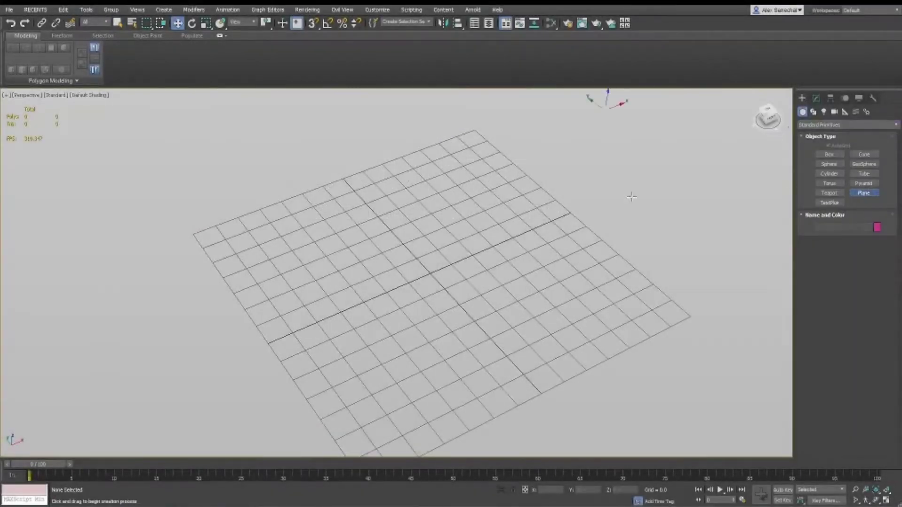
{"action": "middle_click_drag", "start_coordinate": [463, 212], "coordinate": [415, 171]}
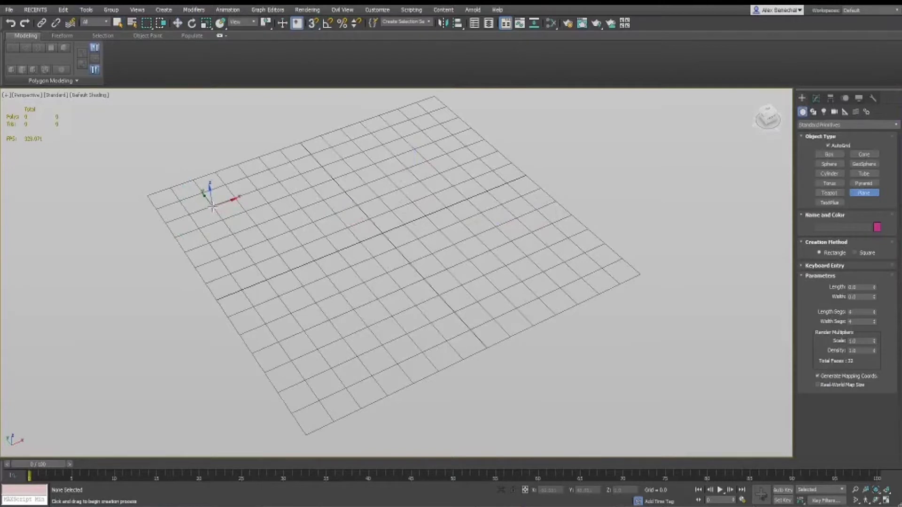
{"action": "left_click_drag", "start_coordinate": [213, 206], "coordinate": [599, 269]}
{"action": "key", "text": "w"}
{"action": "middle_click_drag", "start_coordinate": [557, 308], "coordinate": [401, 222], "text": "alt"}
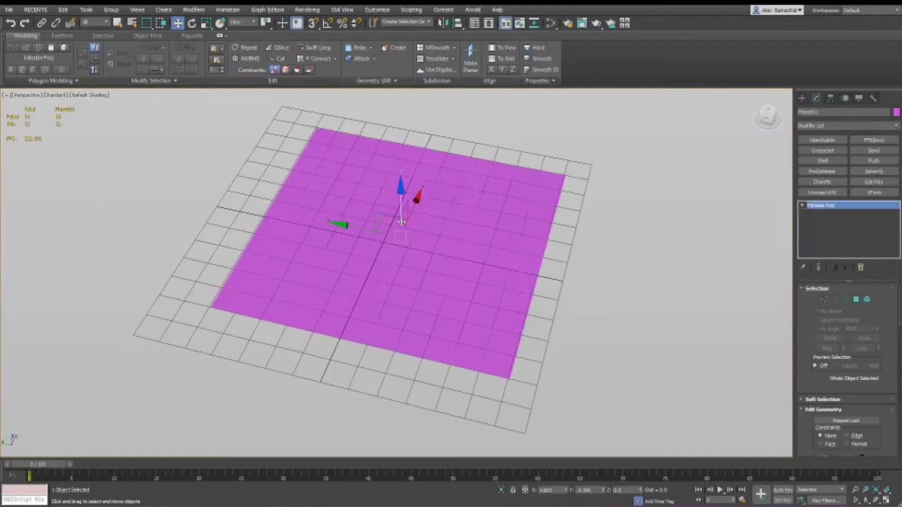
- Assign a grey material to the plane and turn on edged-face display
{"action": "key", "text": "m"}
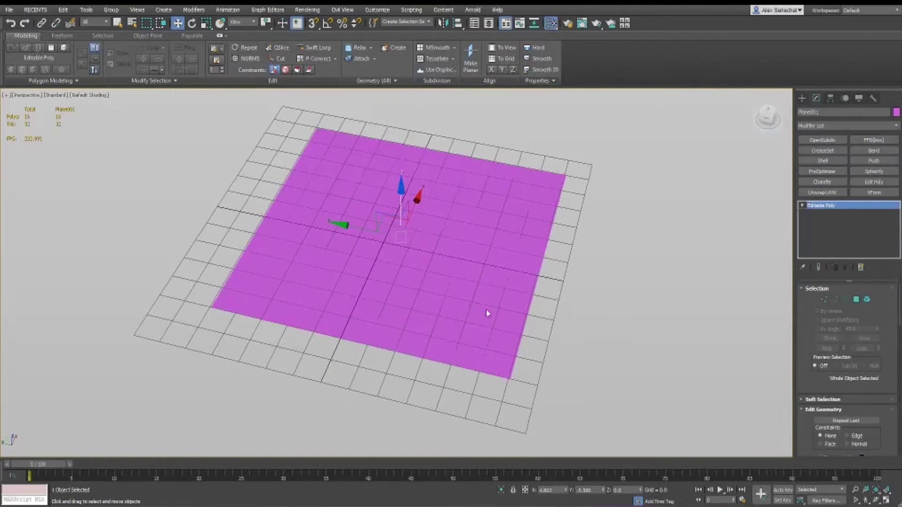
{"action": "key", "text": "alt+x"}
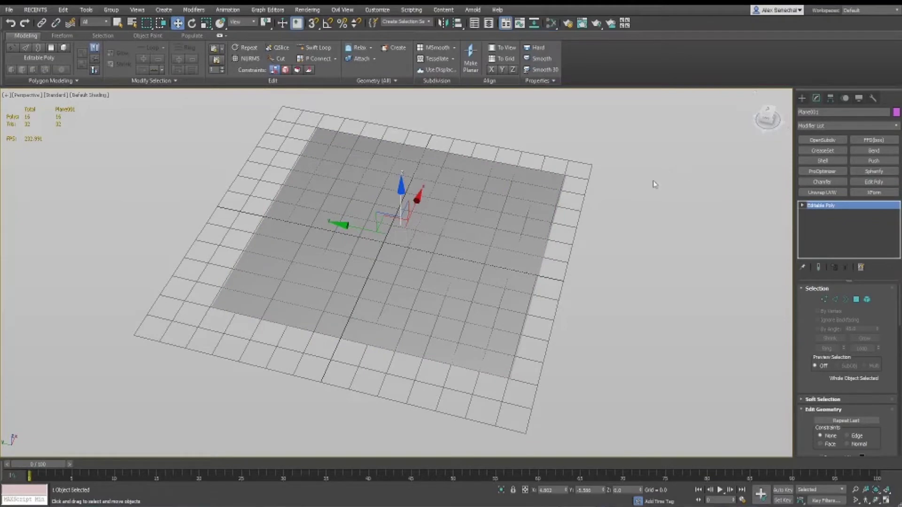
{"action": "middle_click_drag", "start_coordinate": [653, 183], "coordinate": [234, 301], "text": "alt"}
{"action": "key", "text": "F4"}
{"action": "mouse_move", "coordinate": [397, 220]}
{"action": "middle_mouse_down", "text": "alt"}
{"action": "mouse_move", "coordinate": [503, 165]}
{"action": "mouse_move", "coordinate": [544, 157]}
{"action": "middle_mouse_up", "text": "alt"}
- Remove all interior edges of the plane and raise the resulting single polygon slightly above the grid
{"action": "key", "text": "2"}
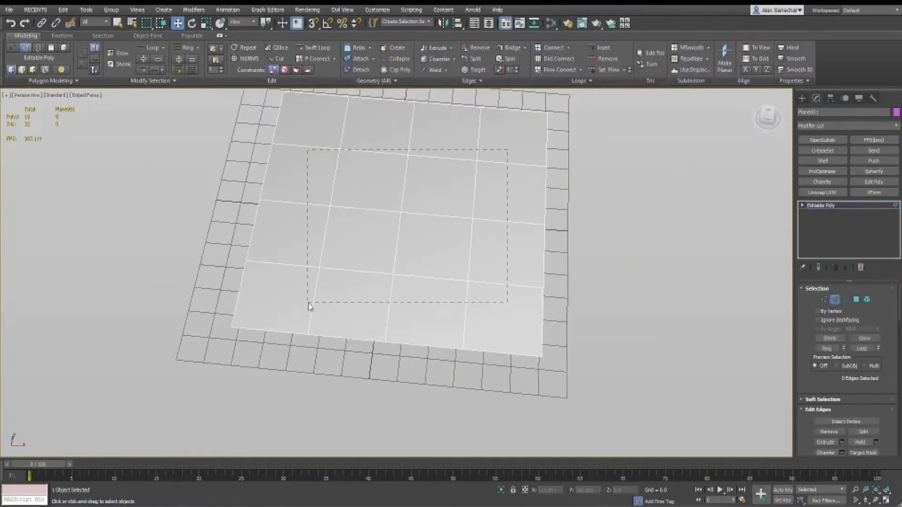
{"action": "left_click_drag", "start_coordinate": [308, 303], "coordinate": [308, 302]}
{"action": "middle_click_drag", "start_coordinate": [308, 303], "coordinate": [359, 302], "text": "alt"}
{"action": "key", "text": "ctrl+BackSpace"}
{"action": "key", "text": "2"}
{"action": "key", "text": "z"}
{"action": "scroll", "coordinate": [423, 247], "scroll_direction": "down", "scroll_amount": 3}
{"action": "middle_click_drag", "start_coordinate": [421, 258], "coordinate": [450, 237], "text": "alt"}
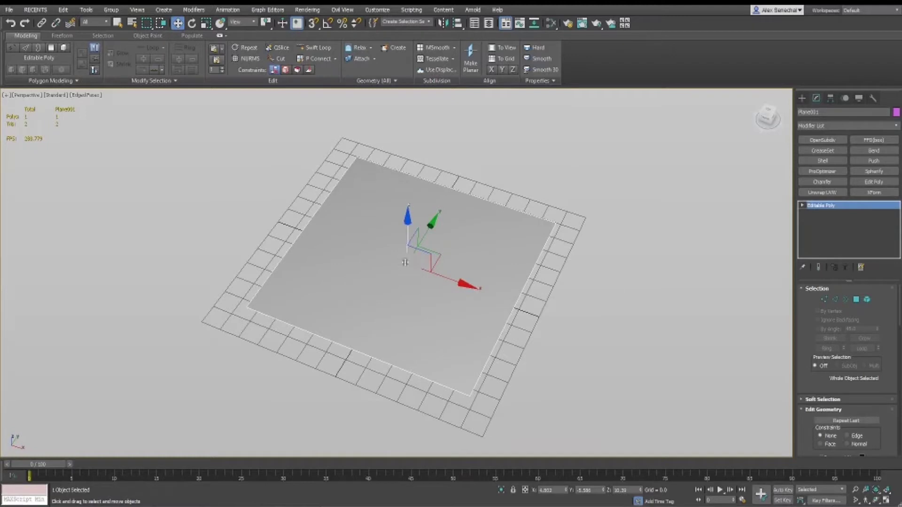
- Create a tall box standing over the plane and convert it to an Editable Poly
{"action": "middle_click_drag", "start_coordinate": [420, 338], "coordinate": [469, 325]}
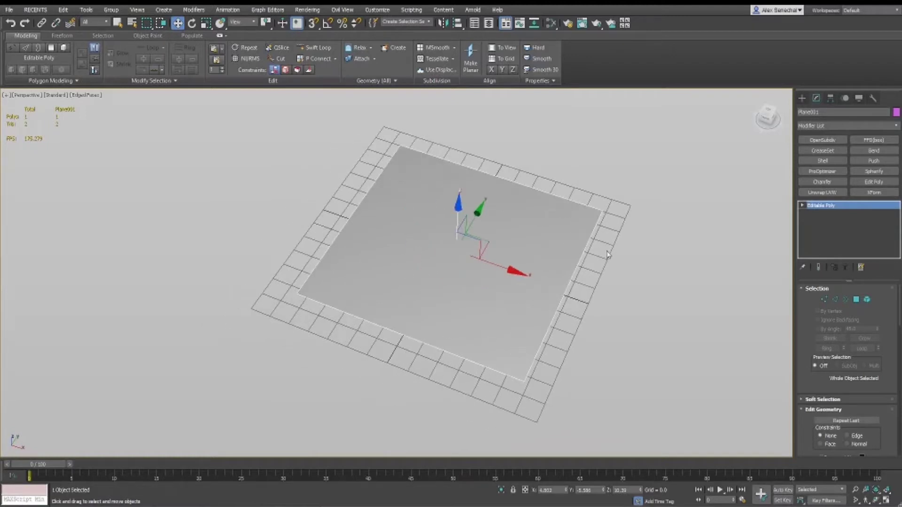
{"action": "middle_click_drag", "start_coordinate": [539, 209], "coordinate": [561, 206], "text": "alt"}
{"action": "left_click", "coordinate": [800, 100]}
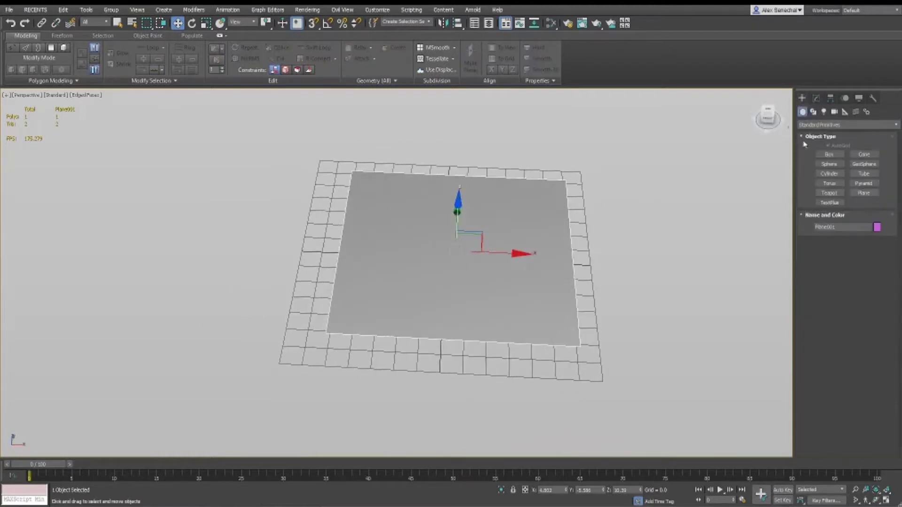
{"action": "left_click", "coordinate": [829, 154]}
{"action": "left_click_drag", "start_coordinate": [361, 183], "coordinate": [584, 359]}
{"action": "left_click", "coordinate": [607, 93]}
{"action": "key", "text": "w"}
{"action": "scroll", "coordinate": [562, 184], "scroll_direction": "down", "scroll_amount": 2}
{"action": "scroll", "coordinate": [562, 185], "scroll_direction": "down", "scroll_amount": 2}
{"action": "key", "text": "shift+e"}
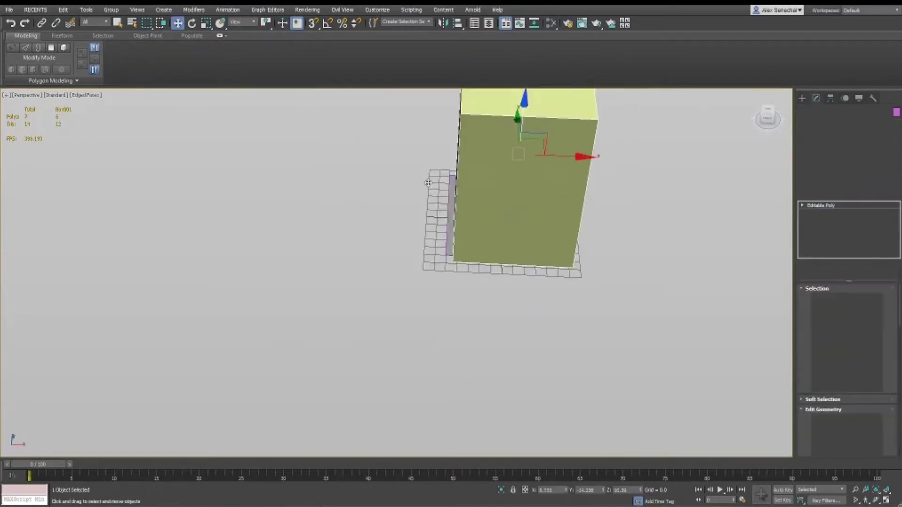
{"action": "key", "text": "z"}
{"action": "middle_click_drag", "start_coordinate": [561, 185], "coordinate": [513, 179], "text": "alt"}
{"action": "scroll", "coordinate": [541, 159], "scroll_direction": "down", "scroll_amount": 2}
- Chamfer one top corner vertex of the box into a large slanted triangular face
{"action": "key", "text": "1"}
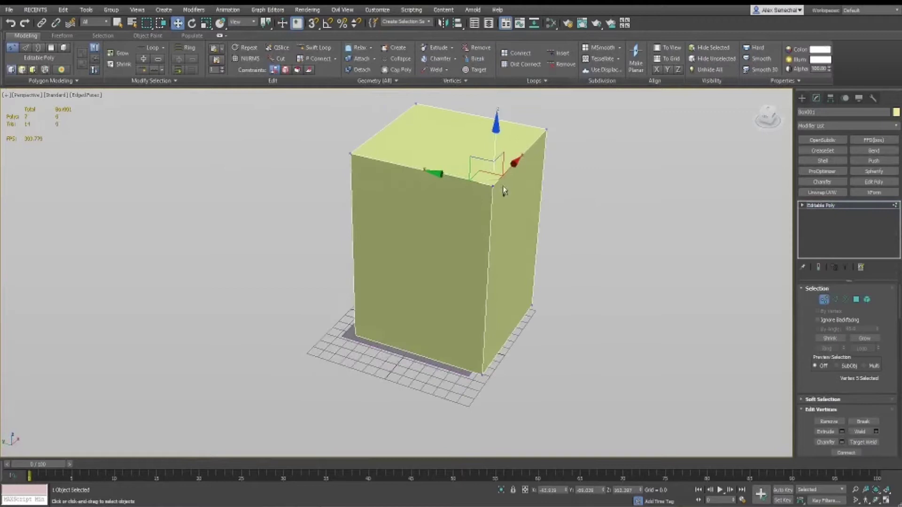
{"action": "key", "text": "ctrl+shift+c"}
{"action": "left_click_drag", "start_coordinate": [493, 187], "coordinate": [448, 159]}
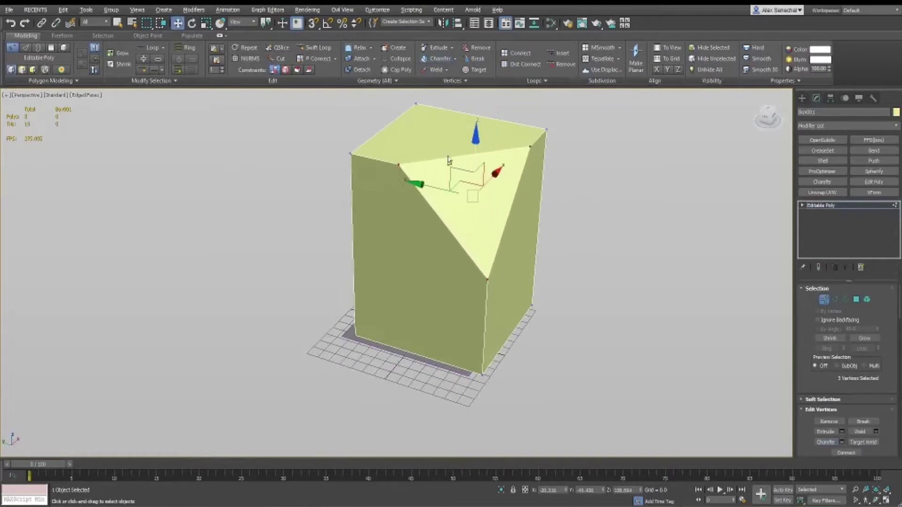
{"action": "middle_click_drag", "start_coordinate": [448, 160], "coordinate": [441, 155], "text": "alt"}
- Select an edge, a corner vertex and the triangular chamfer face in turn to compare their gizmo orientations
{"action": "key", "text": "4"}
{"action": "left_click", "coordinate": [438, 151]}
{"action": "key", "text": "2"}
{"action": "left_click", "coordinate": [442, 212]}
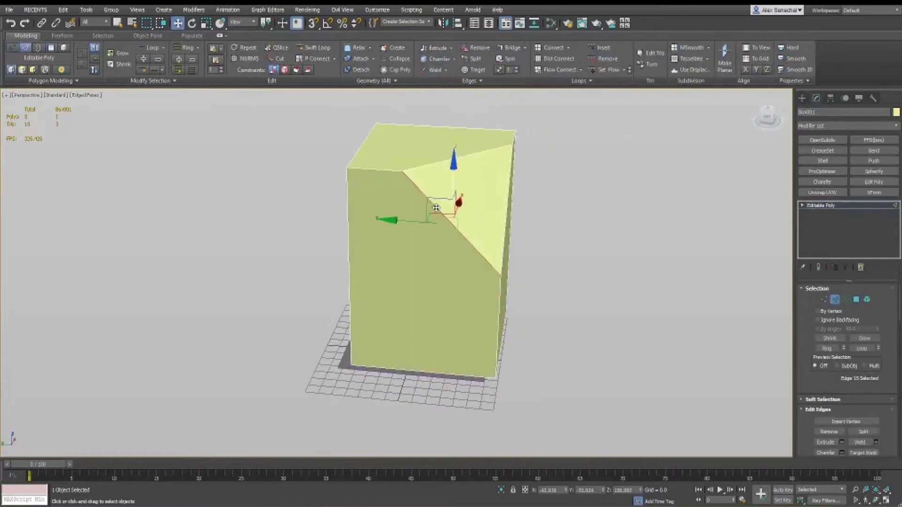
{"action": "key", "text": "1"}
{"action": "left_click", "coordinate": [403, 170]}
{"action": "middle_click_drag", "start_coordinate": [417, 194], "coordinate": [447, 198], "text": "alt"}
{"action": "key", "text": "4"}
{"action": "key", "text": "4"}
{"action": "left_click", "coordinate": [479, 188]}
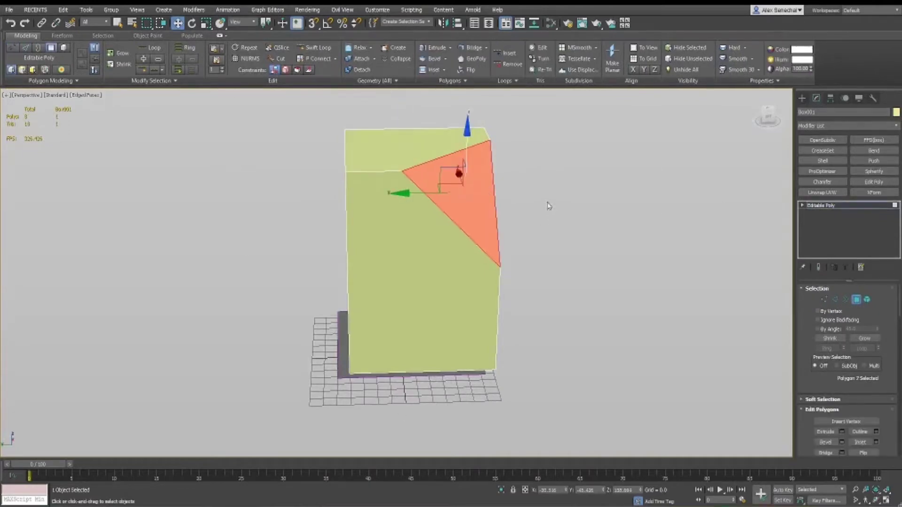
- Assign the grey material to the box
{"action": "key", "text": "4"}
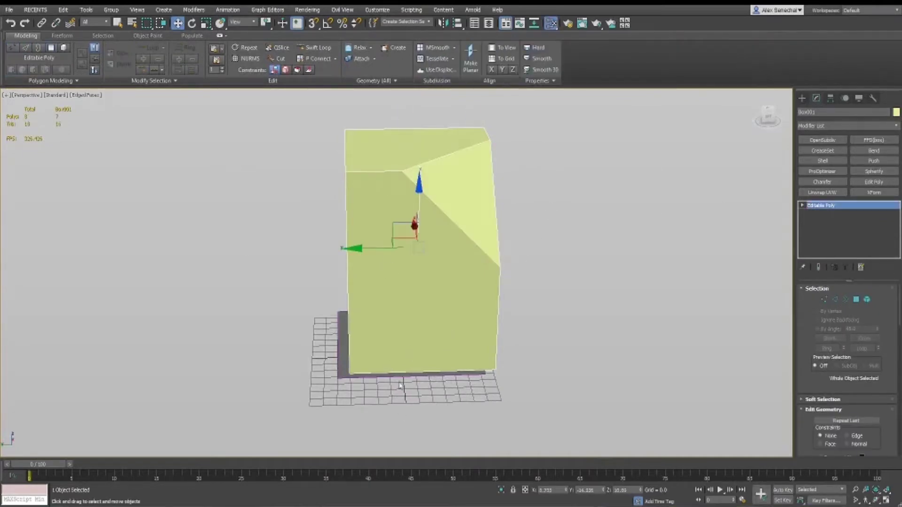
{"action": "left_click", "coordinate": [414, 376]}
{"action": "key", "text": "m"}
{"action": "middle_click_drag", "start_coordinate": [475, 184], "coordinate": [489, 206], "text": "alt"}
- Select the triangular face, show its selection as an outline only, and align the working pivot to the face
{"action": "key", "text": "4"}
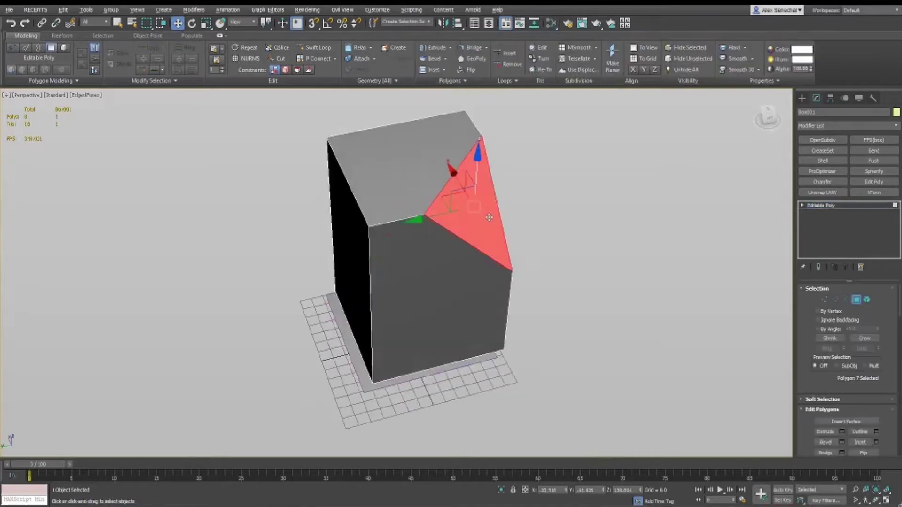
{"action": "mouse_move", "coordinate": [472, 244]}
{"action": "middle_mouse_down", "text": "alt"}
{"action": "mouse_move", "coordinate": [448, 224]}
{"action": "mouse_move", "coordinate": [463, 217]}
{"action": "middle_mouse_up", "text": "alt"}
{"action": "key", "text": "F2"}
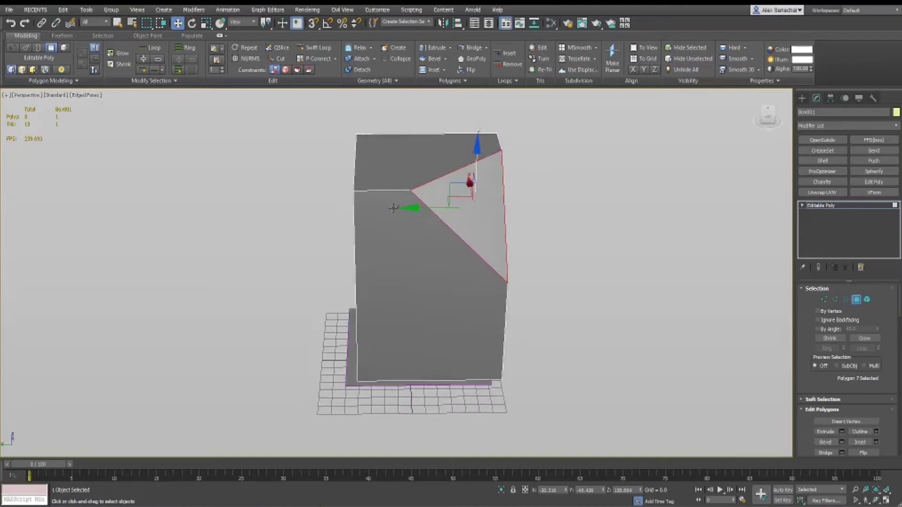
{"action": "key", "text": "Insert"}
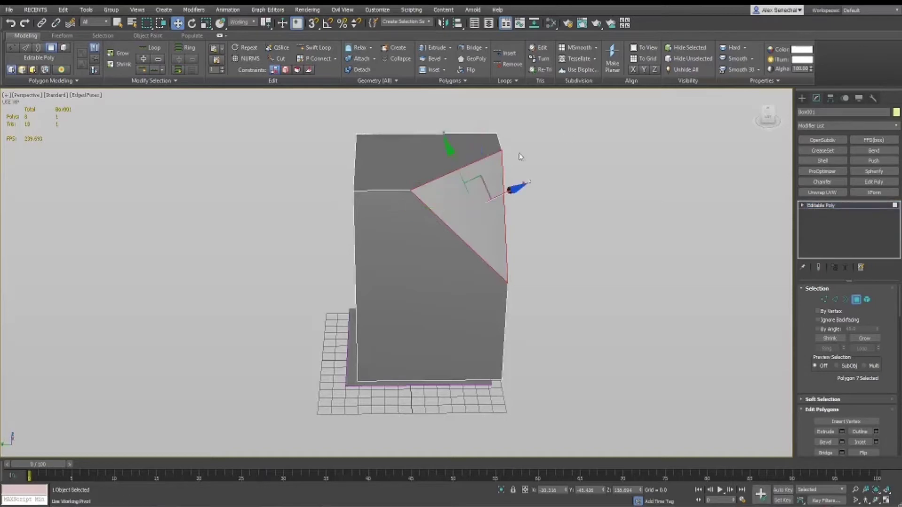
{"action": "middle_click_drag", "start_coordinate": [476, 197], "coordinate": [529, 180], "text": "alt"}
- Select a vertex and the upper edge of the slanted face while keeping the face's working pivot active
{"action": "key", "text": "1"}
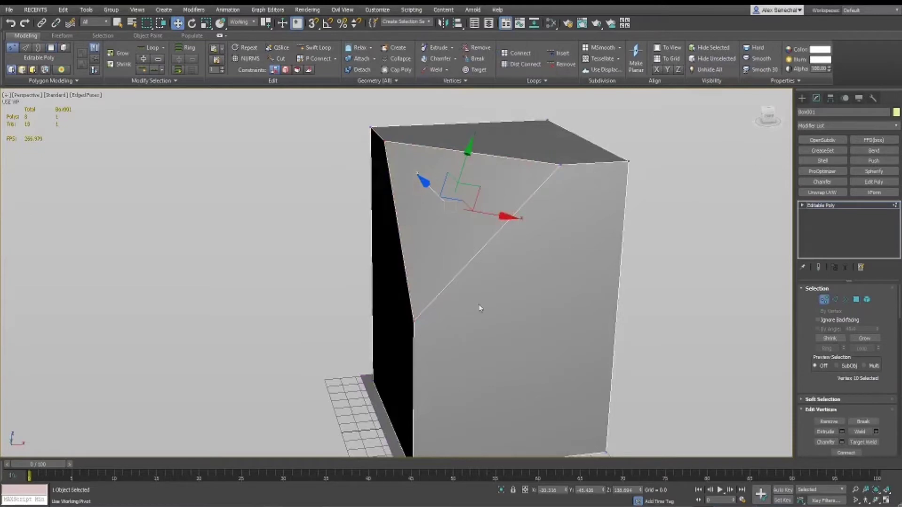
{"action": "middle_click_drag", "start_coordinate": [392, 203], "coordinate": [435, 205], "text": "alt"}
{"action": "key", "text": "2"}
{"action": "left_click", "coordinate": [462, 136]}
{"action": "middle_click_drag", "start_coordinate": [468, 137], "coordinate": [484, 155], "text": "alt"}
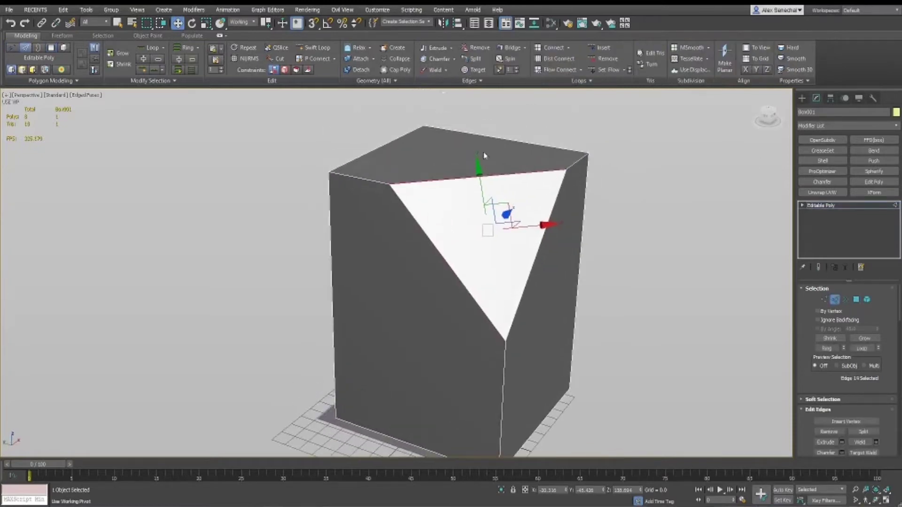
- Try moving the upper part of the box along the slope of the working pivot
{"action": "middle_click_drag", "start_coordinate": [483, 197], "coordinate": [453, 215], "text": "alt"}
{"action": "key", "text": "4"}
{"action": "key", "text": "ctrl+a"}
{"action": "key", "text": "4"}
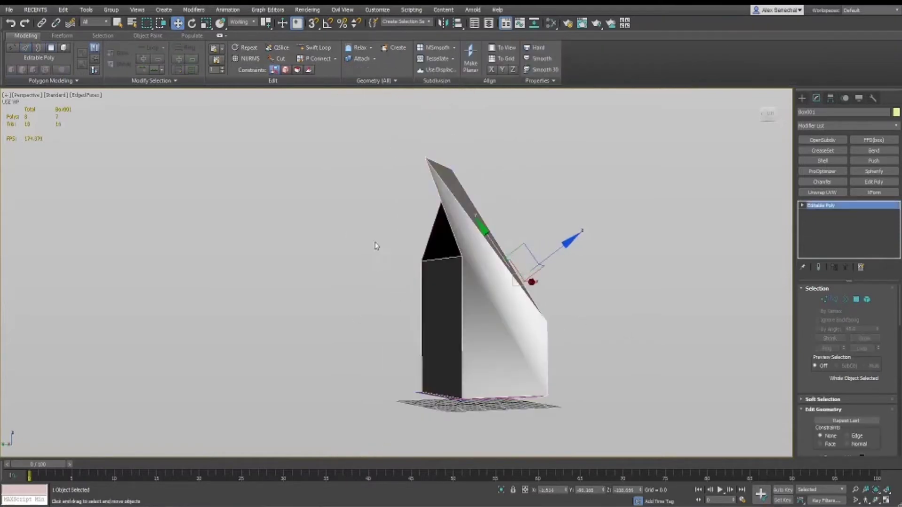
{"action": "mouse_move", "coordinate": [450, 258]}
{"action": "middle_mouse_down", "text": "alt"}
{"action": "mouse_move", "coordinate": [475, 215]}
{"action": "mouse_move", "coordinate": [450, 272]}
{"action": "middle_mouse_up", "text": "alt"}
- Try moving two top vertices of the box along the working pivot's Y axis
{"action": "key", "text": "1"}
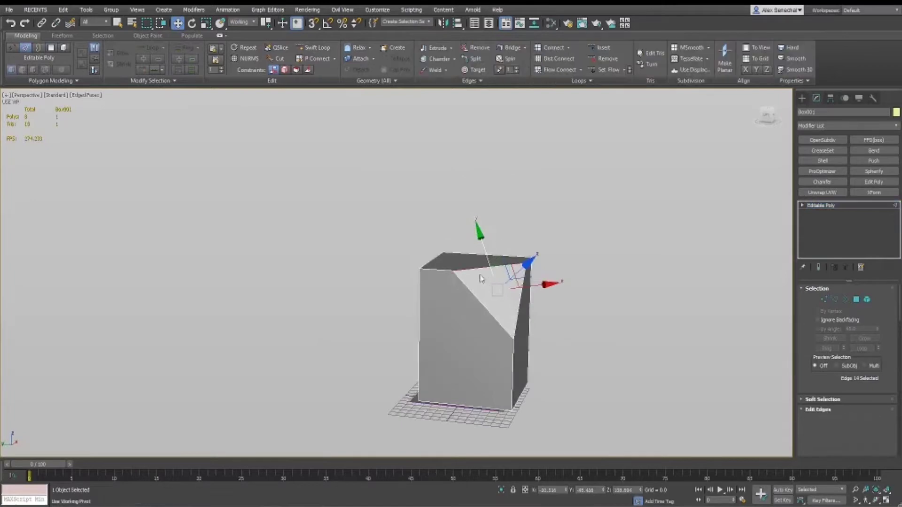
{"action": "left_click_drag", "start_coordinate": [481, 244], "coordinate": [517, 289]}
{"action": "right_click", "coordinate": [516, 290]}
{"action": "middle_click_drag", "start_coordinate": [518, 291], "coordinate": [535, 292], "text": "alt"}
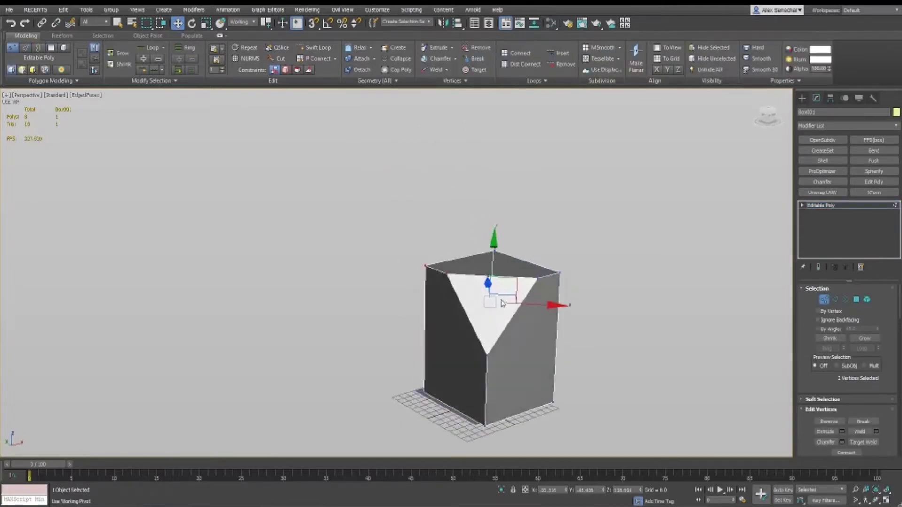
- Try sliding the triangular face within the working pivot's XY plane
{"action": "key", "text": "4"}
{"action": "left_click_drag", "start_coordinate": [517, 283], "coordinate": [542, 247]}
{"action": "middle_click_drag", "start_coordinate": [577, 217], "coordinate": [610, 177], "text": "alt"}
{"action": "scroll", "coordinate": [450, 301], "scroll_direction": "up", "scroll_amount": 2}
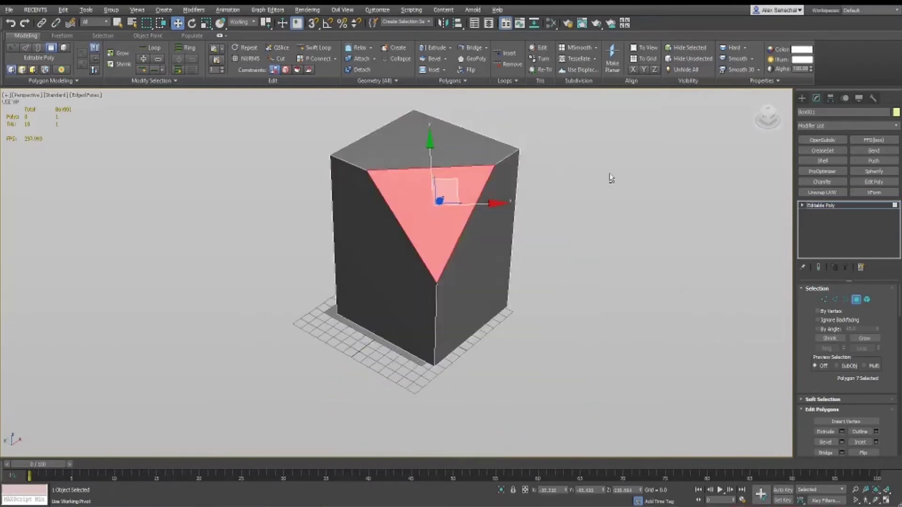
- Return to the View coordinate system and cut a small four-sided outline into the upper part of the triangular face
{"action": "middle_click_drag", "start_coordinate": [490, 162], "coordinate": [364, 212], "text": "alt"}
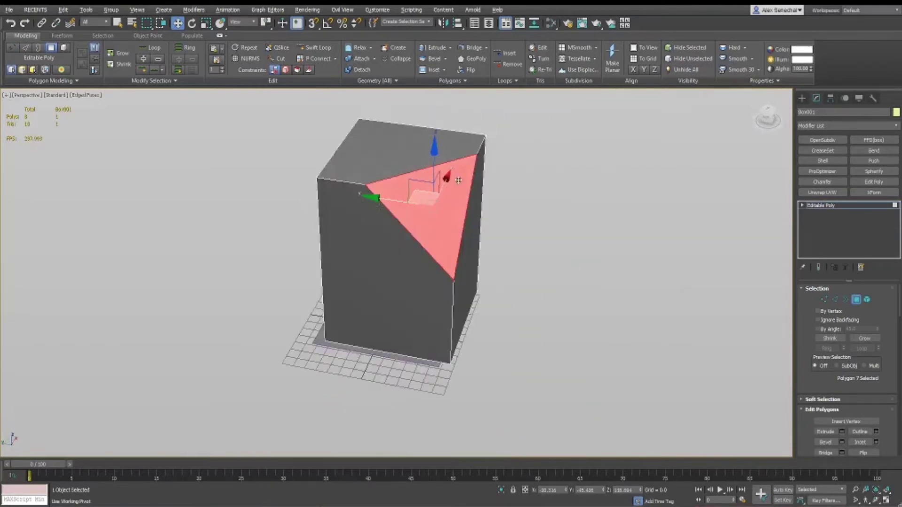
{"action": "key", "text": "alt+c"}
{"action": "scroll", "coordinate": [459, 180], "scroll_direction": "up", "scroll_amount": 5}
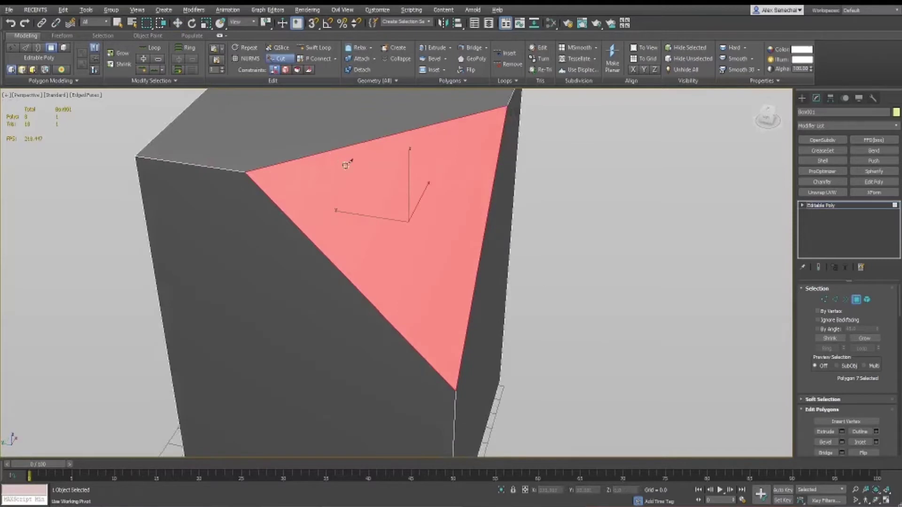
{"action": "left_click", "coordinate": [364, 179]}
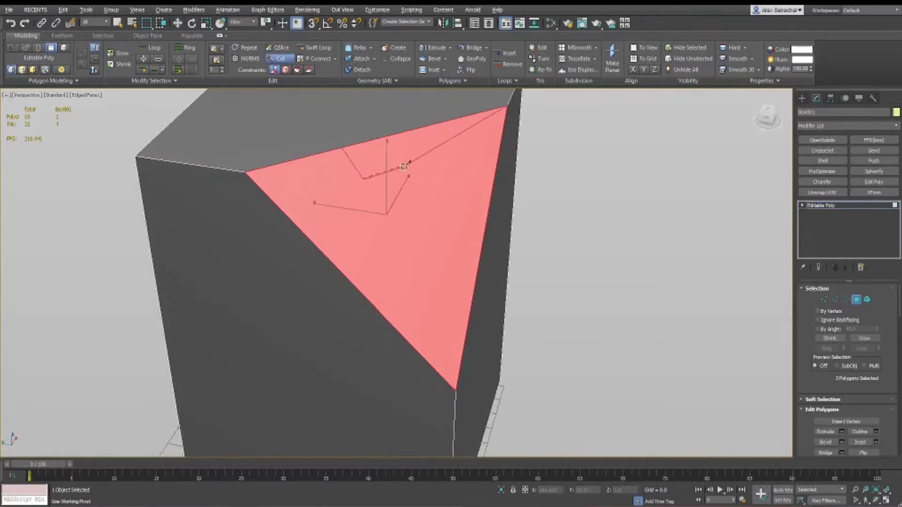
{"action": "left_click", "coordinate": [403, 168]}
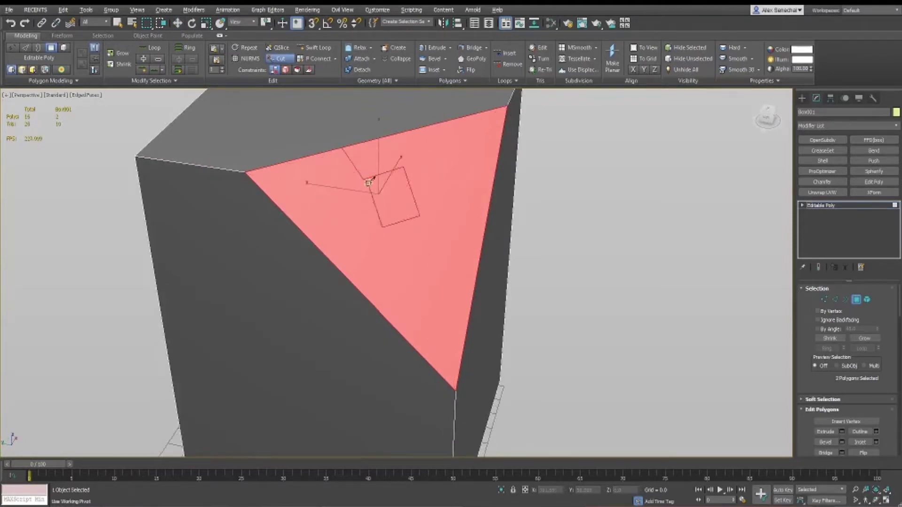
{"action": "key", "text": "w"}
- Extrude the small four-sided polygon into the box and scale its inner face down to form a tapered recess
{"action": "left_click", "coordinate": [398, 197]}
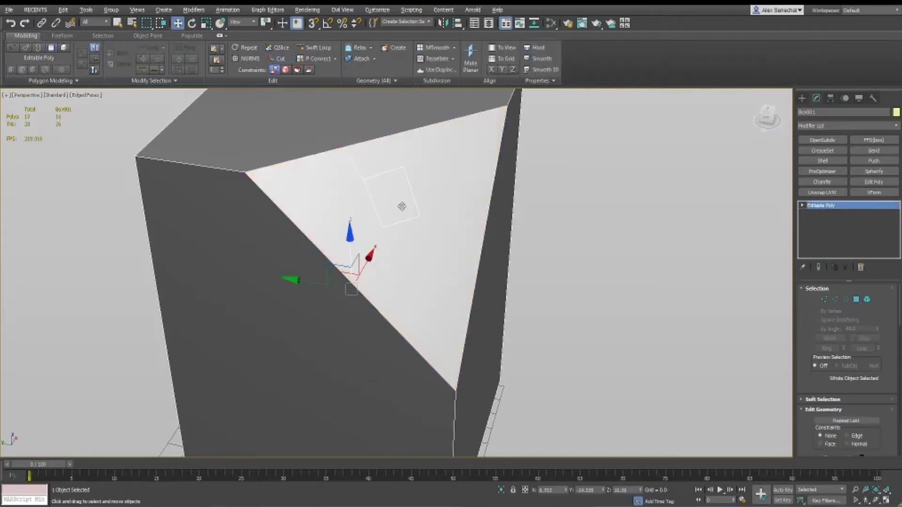
{"action": "key", "text": "shift+e"}
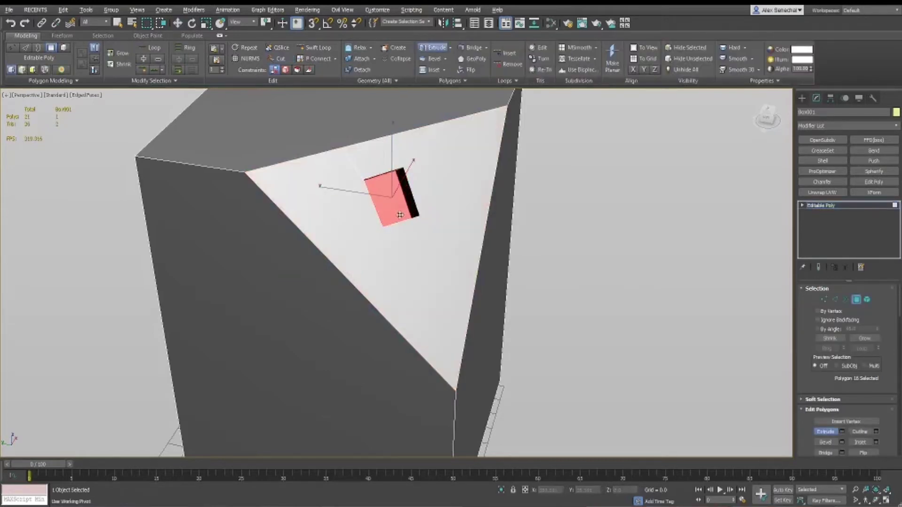
{"action": "key", "text": "r"}
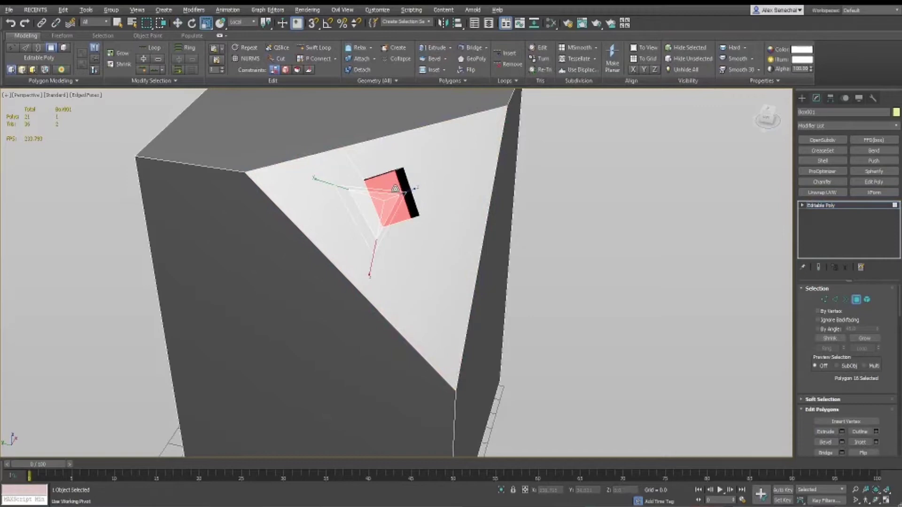
{"action": "left_click_drag", "start_coordinate": [361, 199], "coordinate": [394, 272]}
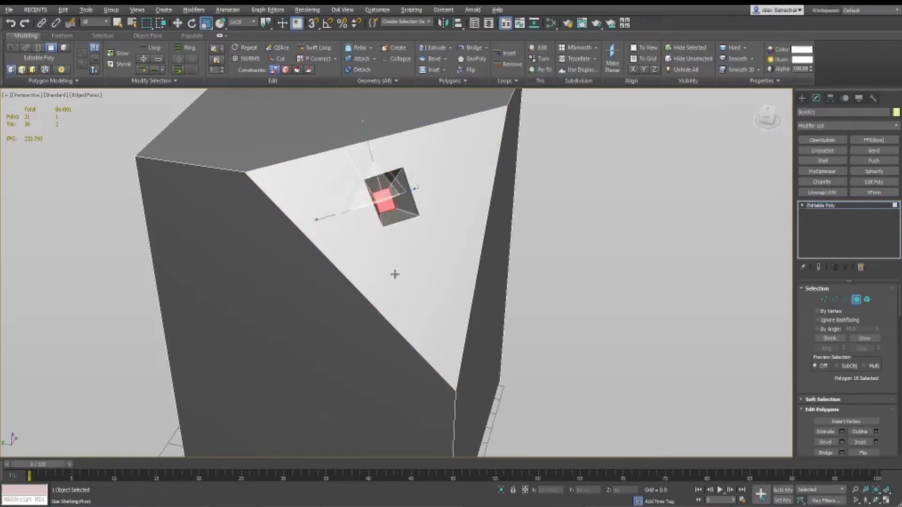
- Select all eight vertices of the tapered recess in wireframe display
{"action": "key", "text": "w"}
{"action": "middle_click_drag", "start_coordinate": [394, 272], "coordinate": [375, 225], "text": "alt"}
{"action": "left_click", "coordinate": [360, 246]}
{"action": "key", "text": "1"}
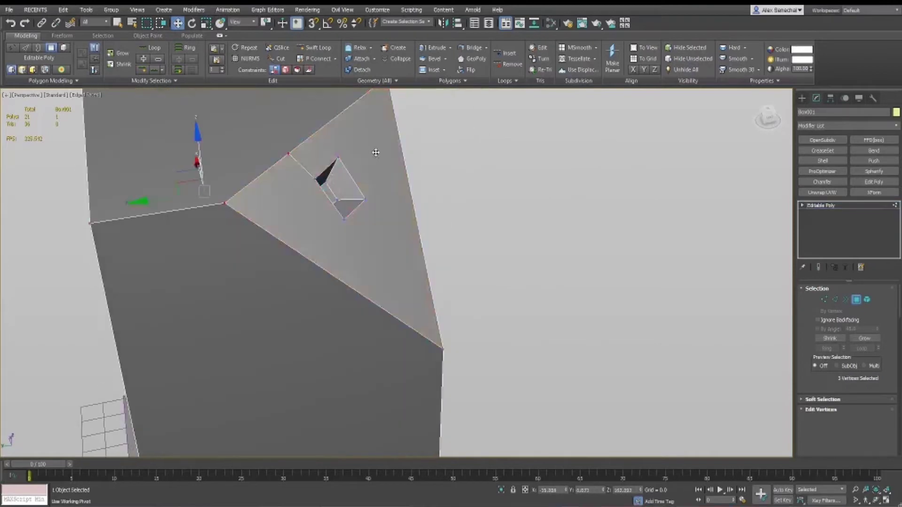
{"action": "key", "text": "F3"}
{"action": "left_click_drag", "start_coordinate": [375, 150], "coordinate": [290, 240]}
{"action": "key", "text": "F3"}
{"action": "key", "text": "F3"}
{"action": "middle_click_drag", "start_coordinate": [405, 239], "coordinate": [371, 217], "text": "alt"}
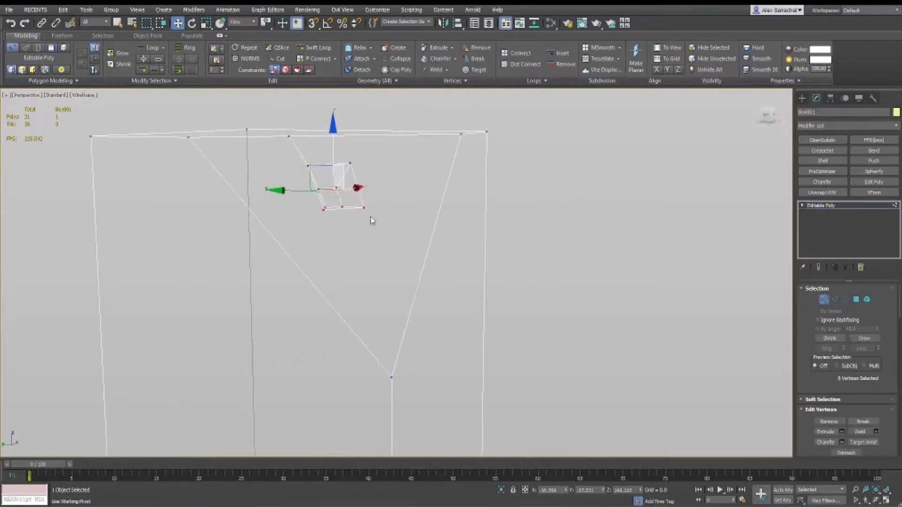
- Try moving the recess's selected vertices within the Left view's plane, and undo the move
{"action": "key", "text": "F3"}
{"action": "key", "text": "l"}
{"action": "key", "text": "z"}
{"action": "key", "text": "F3"}
{"action": "scroll", "coordinate": [433, 232], "scroll_direction": "down", "scroll_amount": 8}
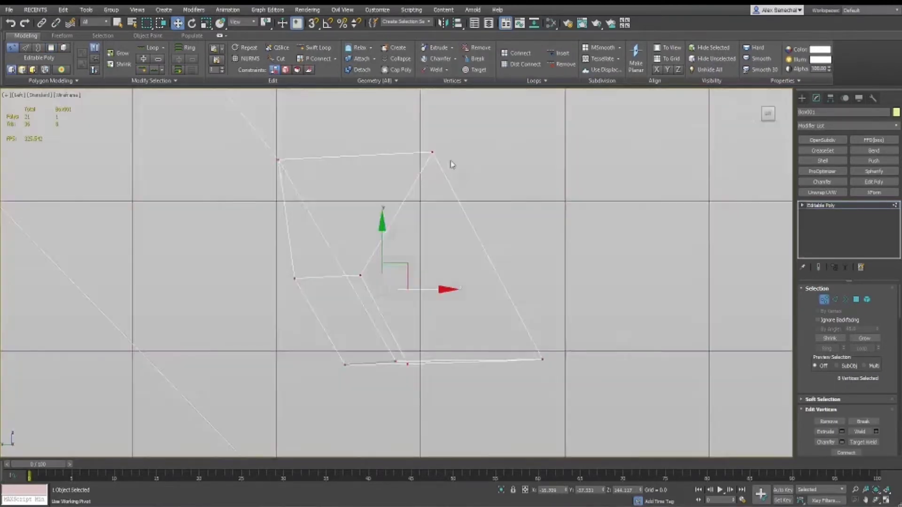
{"action": "key", "text": "F3"}
{"action": "middle_click_drag", "start_coordinate": [592, 277], "coordinate": [476, 241]}
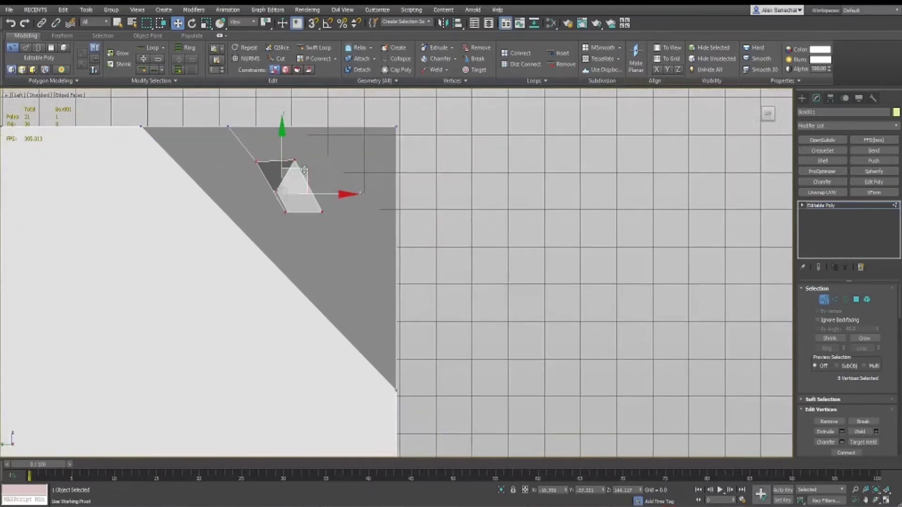
{"action": "left_click_drag", "start_coordinate": [305, 170], "coordinate": [356, 205]}
{"action": "key", "text": "ctrl+z"}
- Examine how the tapered recess sits in the slanted face from the Top view and from oblique angles in shaded display
{"action": "key", "text": "t"}
{"action": "key", "text": "z"}
{"action": "scroll", "coordinate": [455, 193], "scroll_direction": "down", "scroll_amount": 5}
{"action": "key", "text": "F3"}
{"action": "scroll", "coordinate": [482, 185], "scroll_direction": "down", "scroll_amount": 5}
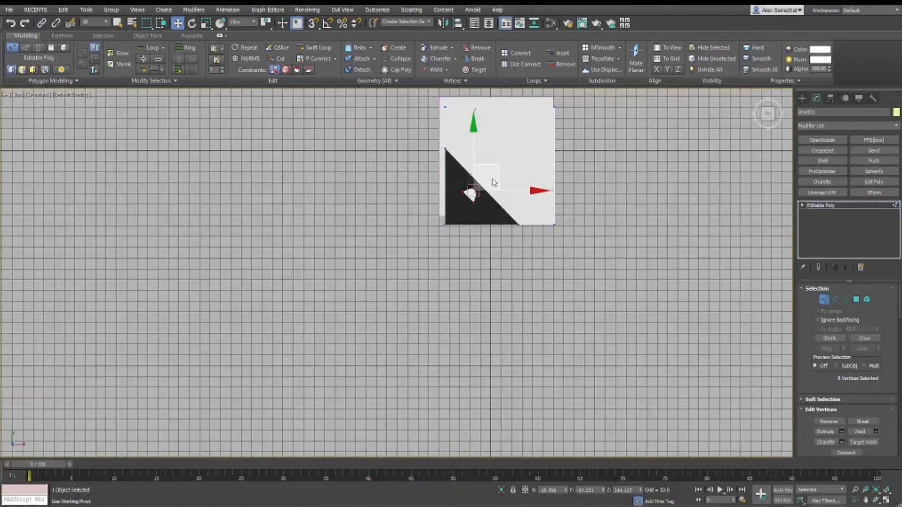
{"action": "key", "text": "F4"}
{"action": "middle_click_drag", "start_coordinate": [495, 167], "coordinate": [431, 263], "text": "alt"}
{"action": "scroll", "coordinate": [451, 239], "scroll_direction": "up", "scroll_amount": 2}
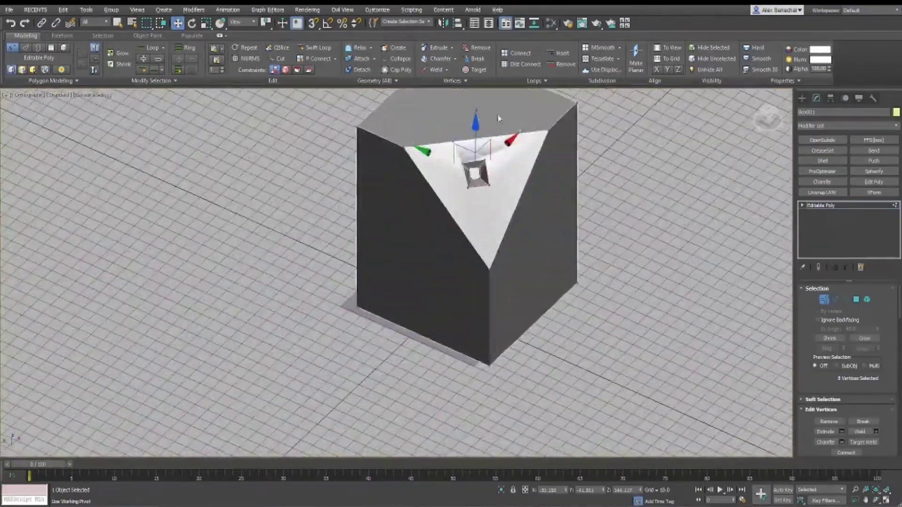
{"action": "scroll", "coordinate": [499, 117], "scroll_direction": "up", "scroll_amount": 2}
{"action": "scroll", "coordinate": [495, 137], "scroll_direction": "down", "scroll_amount": 3}
{"action": "middle_click_drag", "start_coordinate": [495, 136], "coordinate": [449, 253], "text": "alt"}
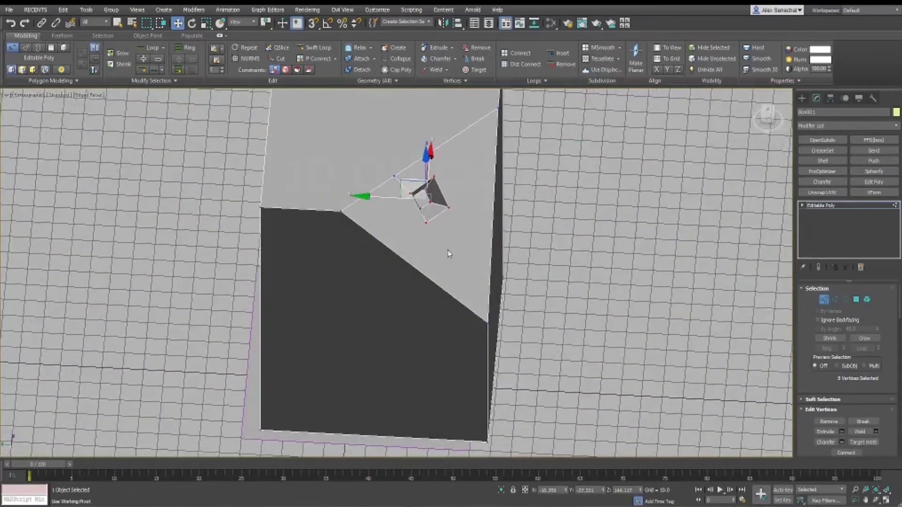
- Return to the Perspective view and align the working pivot to the selected slanted triangular face
{"action": "key", "text": "p"}
{"action": "scroll", "coordinate": [459, 182], "scroll_direction": "down", "scroll_amount": 2}
{"action": "middle_click_drag", "start_coordinate": [459, 181], "coordinate": [370, 322]}
{"action": "key", "text": "4"}
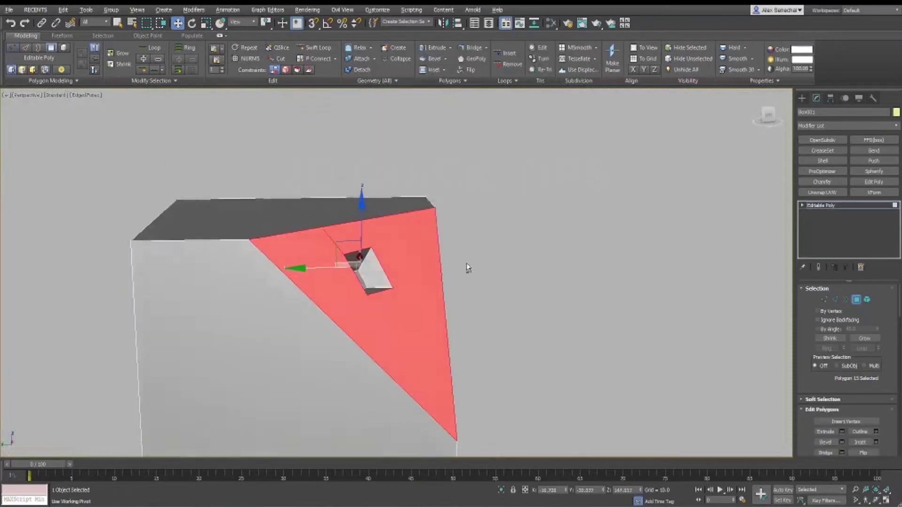
{"action": "middle_click_drag", "start_coordinate": [467, 267], "coordinate": [431, 188], "text": "alt"}
{"action": "key", "text": "grave"}
{"action": "middle_click_drag", "start_coordinate": [431, 189], "coordinate": [425, 141], "text": "alt"}
- Slide the recess's vertices across the slanted face within the working pivot's XY plane
{"action": "key", "text": "1"}
{"action": "key", "text": "1"}
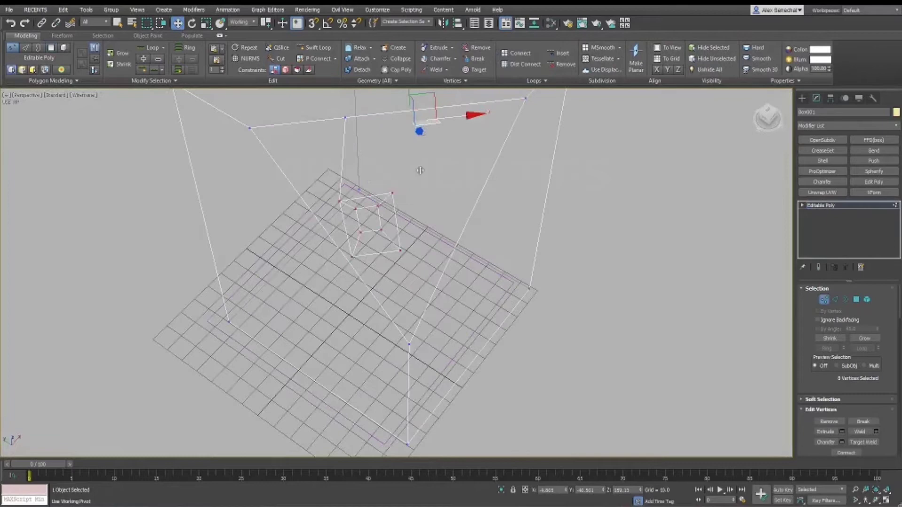
{"action": "left_click_drag", "start_coordinate": [438, 103], "coordinate": [453, 146]}
{"action": "middle_click_drag", "start_coordinate": [474, 296], "coordinate": [459, 201], "text": "alt"}
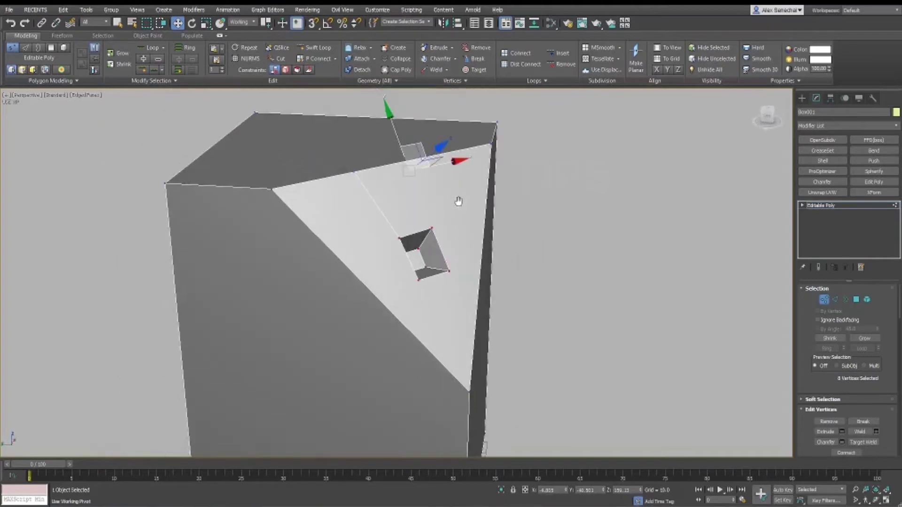
{"action": "mouse_move", "coordinate": [418, 141]}
{"action": "left_mouse_down"}
{"action": "mouse_move", "coordinate": [372, 121]}
{"action": "mouse_move", "coordinate": [390, 111]}
{"action": "mouse_move", "coordinate": [377, 118]}
{"action": "left_mouse_up"}
- Try cutting an edge from the recess's outer corner across the slanted face toward the box's edge
{"action": "key", "text": "alt+c"}
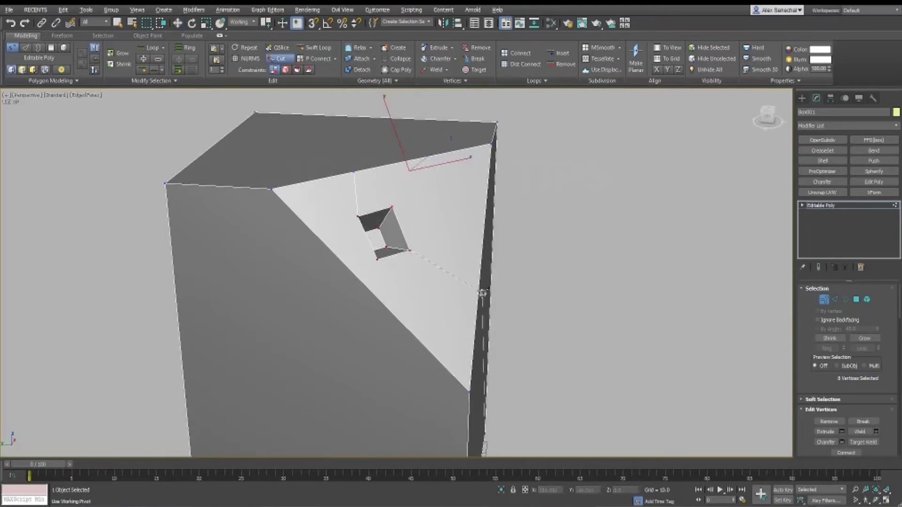
{"action": "right_click", "coordinate": [473, 357]}
{"action": "middle_click_drag", "start_coordinate": [629, 139], "coordinate": [651, 167], "text": "alt"}
{"action": "key", "text": "ctrl+z"}
{"action": "middle_click_drag", "start_coordinate": [416, 253], "coordinate": [353, 227], "text": "alt"}
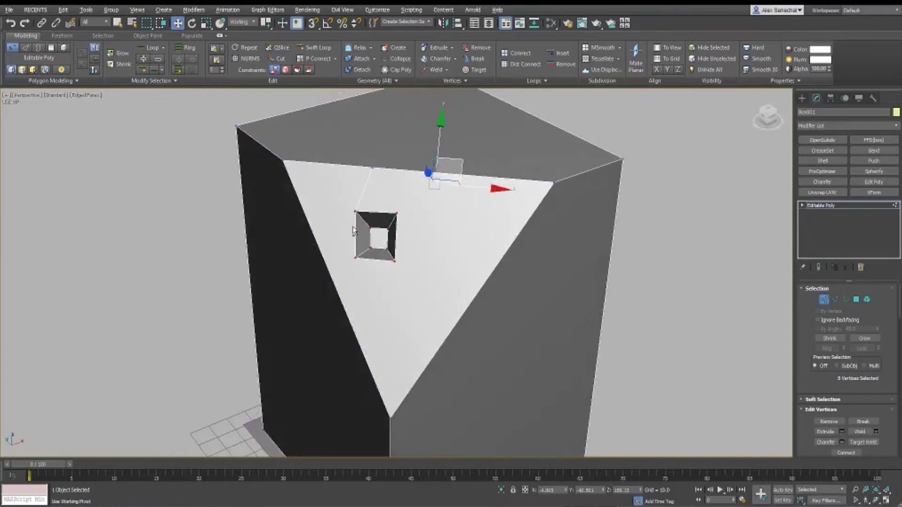
- Shift the recess again within the plane of the slanted face
{"action": "left_click_drag", "start_coordinate": [468, 167], "coordinate": [497, 183]}
{"action": "scroll", "coordinate": [498, 183], "scroll_direction": "down", "scroll_amount": 10}
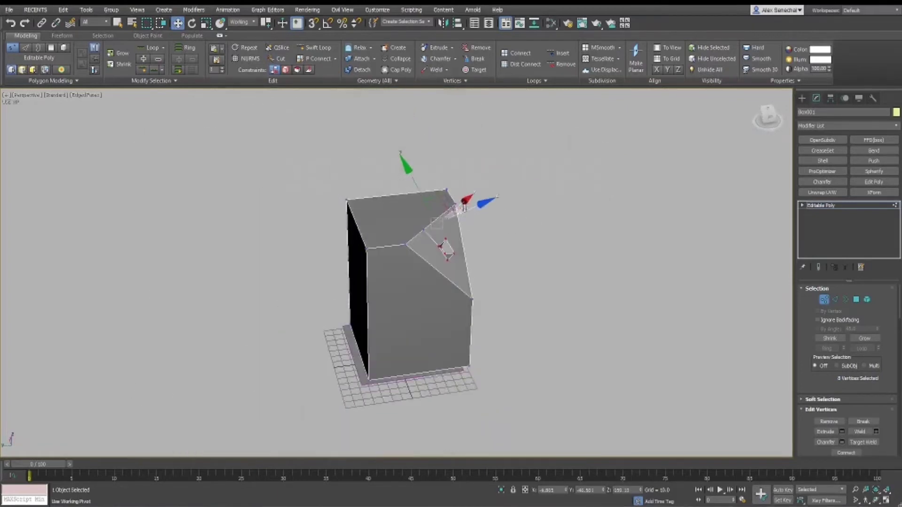
- Leave vertex editing, tilt the whole box with Rotate, and reset its transform
{"action": "key", "text": "1"}
{"action": "key", "text": "e"}
{"action": "mouse_move", "coordinate": [413, 323]}
{"action": "left_mouse_down"}
{"action": "mouse_move", "coordinate": [465, 302]}
{"action": "mouse_move", "coordinate": [376, 372]}
{"action": "mouse_move", "coordinate": [413, 322]}
{"action": "left_mouse_up"}
{"action": "key", "text": "w"}
{"action": "left_click", "coordinate": [872, 97]}
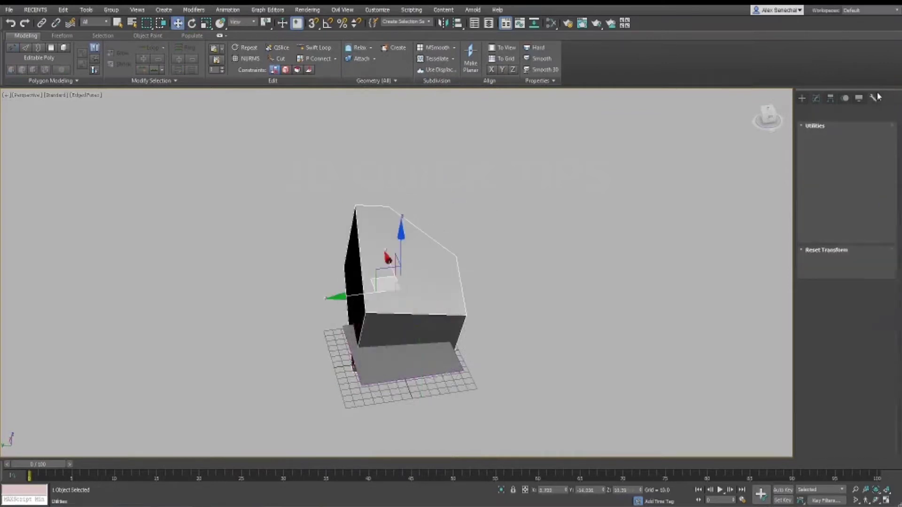
{"action": "middle_click_drag", "start_coordinate": [568, 310], "coordinate": [668, 299], "text": "alt"}
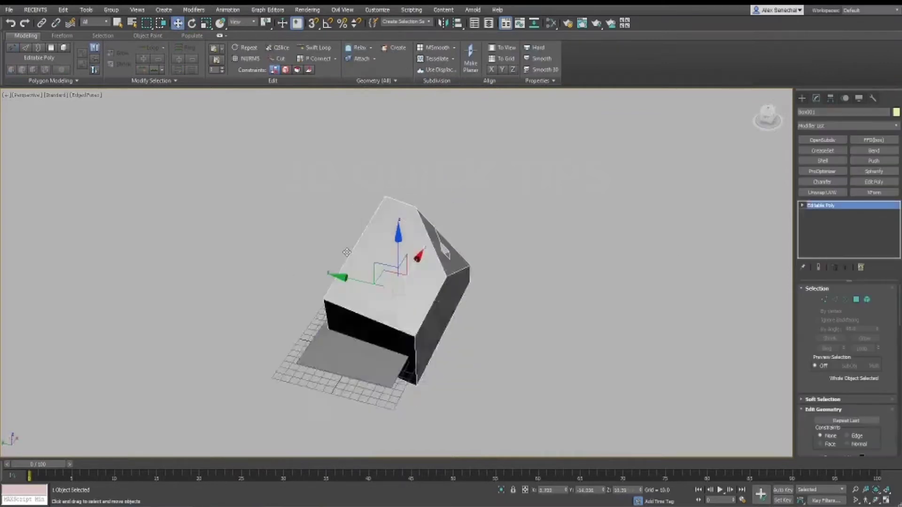
{"action": "scroll", "coordinate": [499, 317], "scroll_direction": "up", "scroll_amount": 3}
{"action": "middle_click_drag", "start_coordinate": [500, 318], "coordinate": [459, 310], "text": "alt"}
- Cut a diagonal edge across the tilted box's base face, from corner to opposite corner
{"action": "key", "text": "2"}
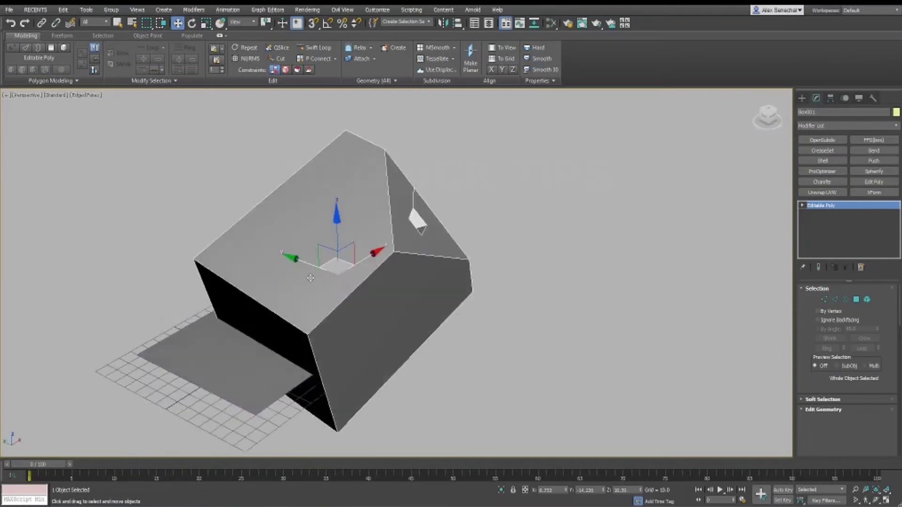
{"action": "left_click", "coordinate": [339, 305]}
{"action": "mouse_move", "coordinate": [335, 321]}
{"action": "middle_mouse_down", "text": "alt"}
{"action": "mouse_move", "coordinate": [317, 326]}
{"action": "mouse_move", "coordinate": [347, 324]}
{"action": "middle_mouse_up", "text": "alt"}
{"action": "key", "text": "alt+c"}
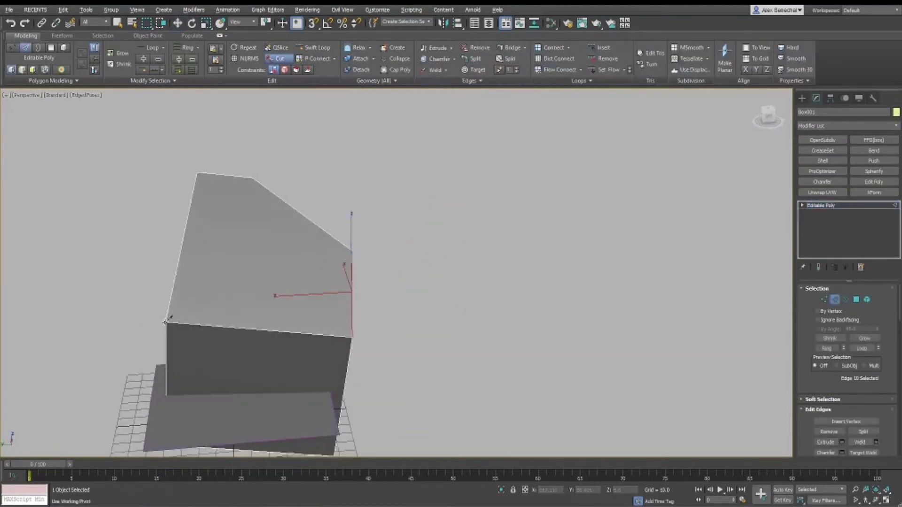
{"action": "left_click", "coordinate": [169, 320]}
{"action": "middle_click_drag", "start_coordinate": [309, 372], "coordinate": [245, 224]}
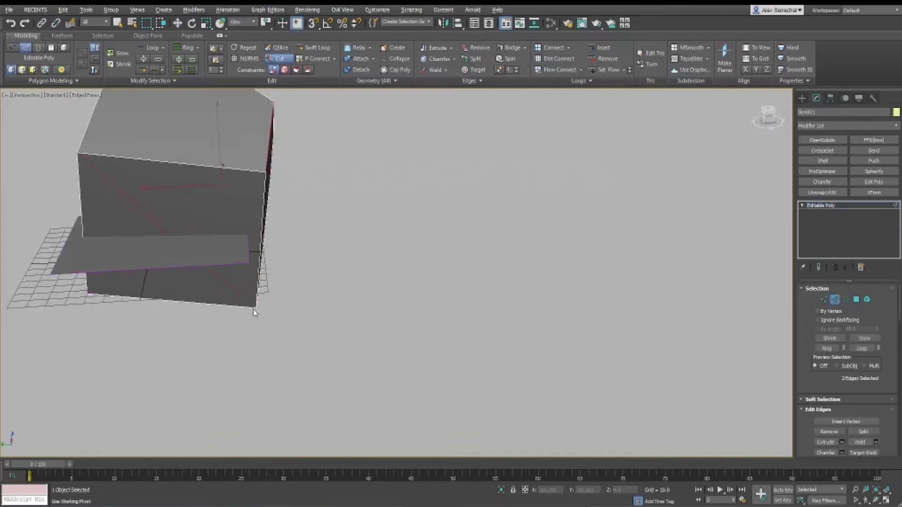
{"action": "left_click", "coordinate": [177, 22]}
- Select one triangular half of the diagonally cut base face
{"action": "middle_click_drag", "start_coordinate": [235, 153], "coordinate": [215, 320], "text": "alt"}
{"action": "key", "text": "4"}
{"action": "left_click", "coordinate": [173, 338]}
{"action": "scroll", "coordinate": [237, 312], "scroll_direction": "down", "scroll_amount": 3}
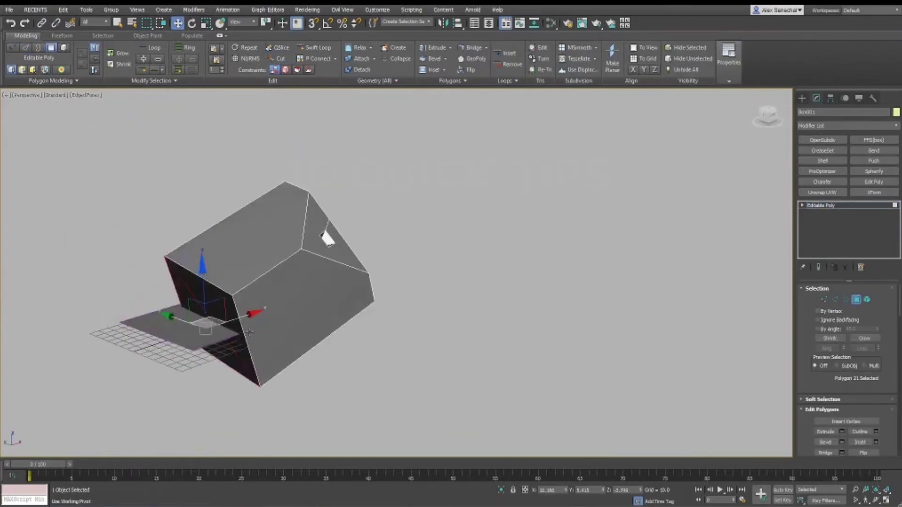
{"action": "key", "text": "ctrl+d"}
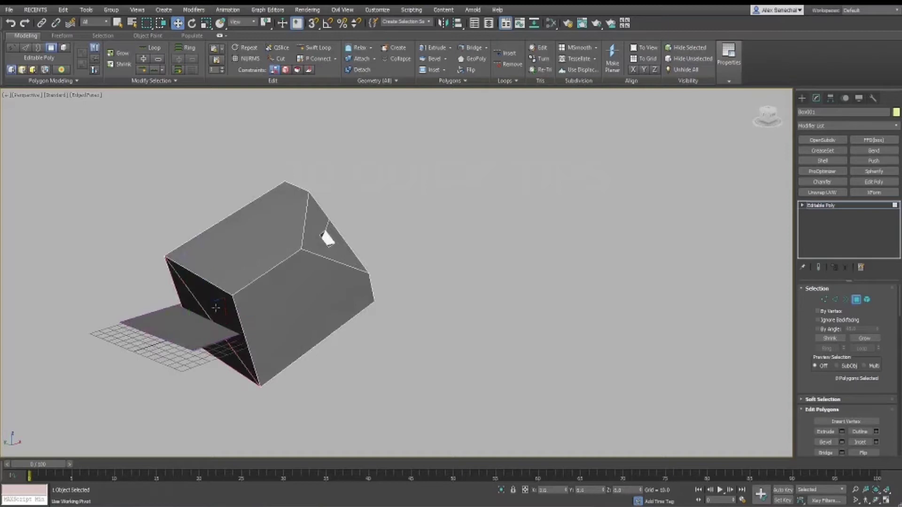
{"action": "left_click", "coordinate": [208, 332]}
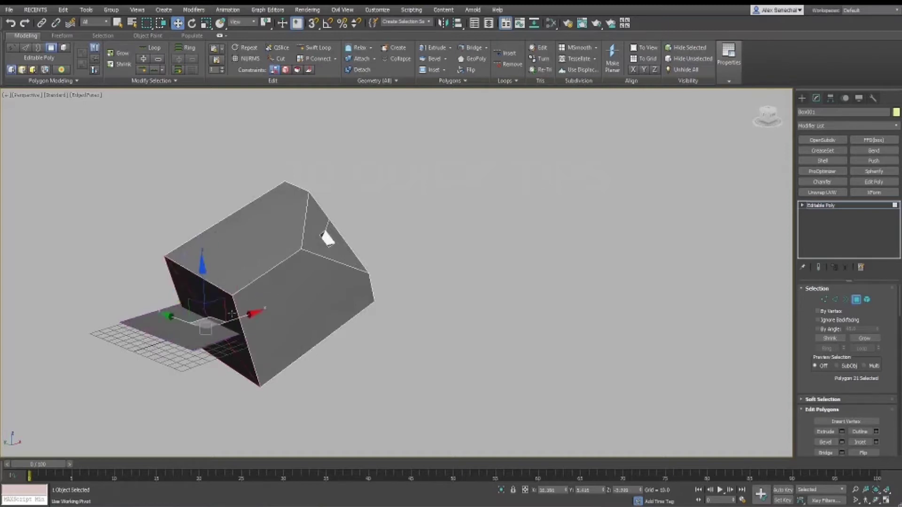
- Select the long lower edge running from the base face and align the working pivot to it
{"action": "middle_click_drag", "start_coordinate": [69, 378], "coordinate": [363, 238], "text": "alt"}
{"action": "key", "text": "2"}
{"action": "left_click", "coordinate": [339, 235]}
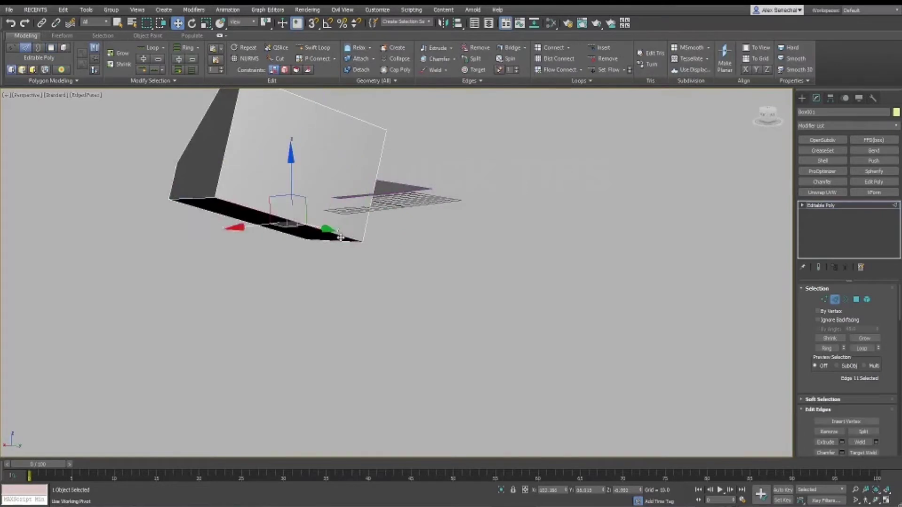
{"action": "middle_click_drag", "start_coordinate": [369, 207], "coordinate": [369, 271]}
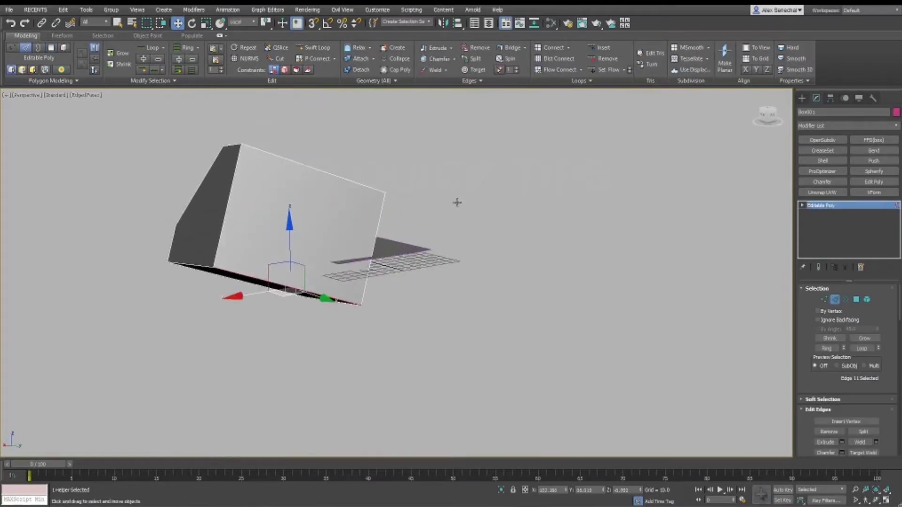
{"action": "key", "text": "Insert"}
{"action": "middle_click_drag", "start_coordinate": [547, 275], "coordinate": [405, 308], "text": "alt"}
- Slide the triangular base polygon outward along the working pivot's Z axis, following the box's long edge
{"action": "key", "text": "4"}
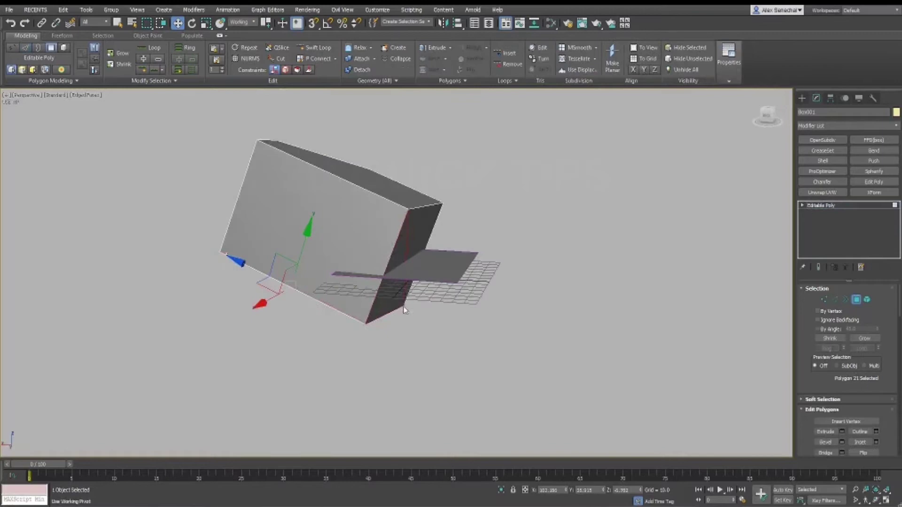
{"action": "left_click_drag", "start_coordinate": [257, 269], "coordinate": [335, 320]}
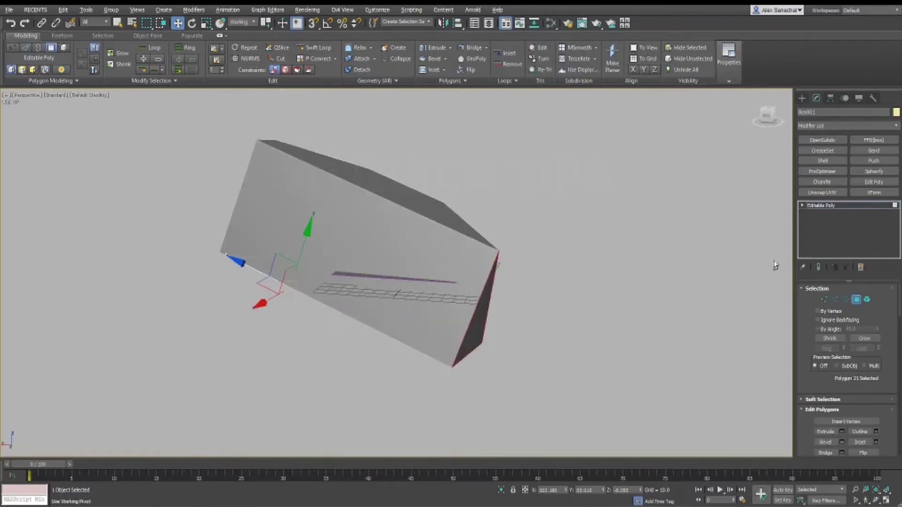
{"action": "mouse_move", "coordinate": [779, 262]}
{"action": "middle_mouse_down", "text": "alt"}
{"action": "mouse_move", "coordinate": [660, 277]}
{"action": "mouse_move", "coordinate": [716, 328]}
{"action": "middle_mouse_up", "text": "alt"}
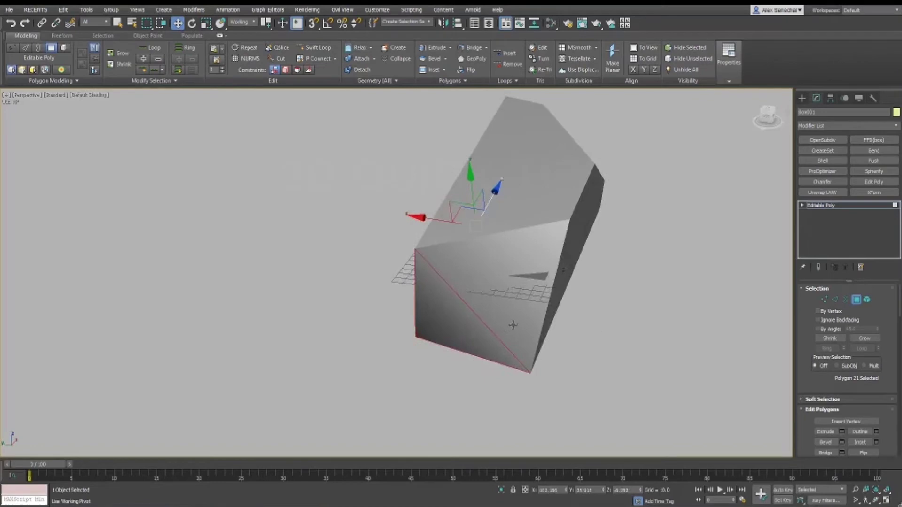
{"action": "middle_click_drag", "start_coordinate": [512, 324], "coordinate": [586, 336], "text": "alt"}
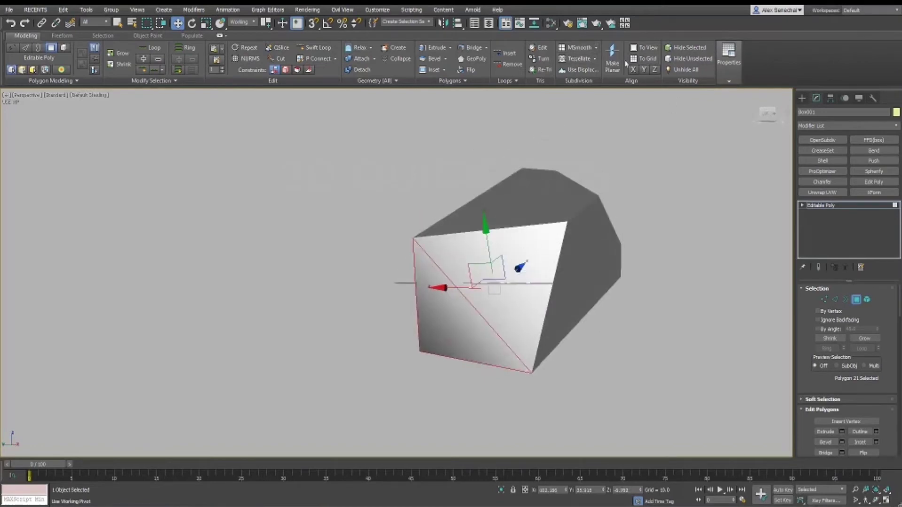
- Pull the long edge of the large side face outward along the working pivot's Z axis
{"action": "middle_click_drag", "start_coordinate": [674, 109], "coordinate": [471, 277], "text": "alt"}
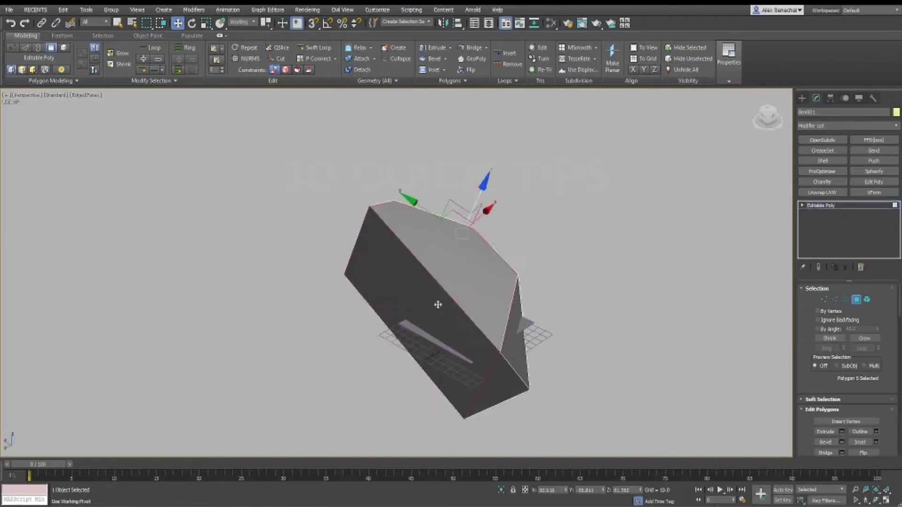
{"action": "key", "text": "2"}
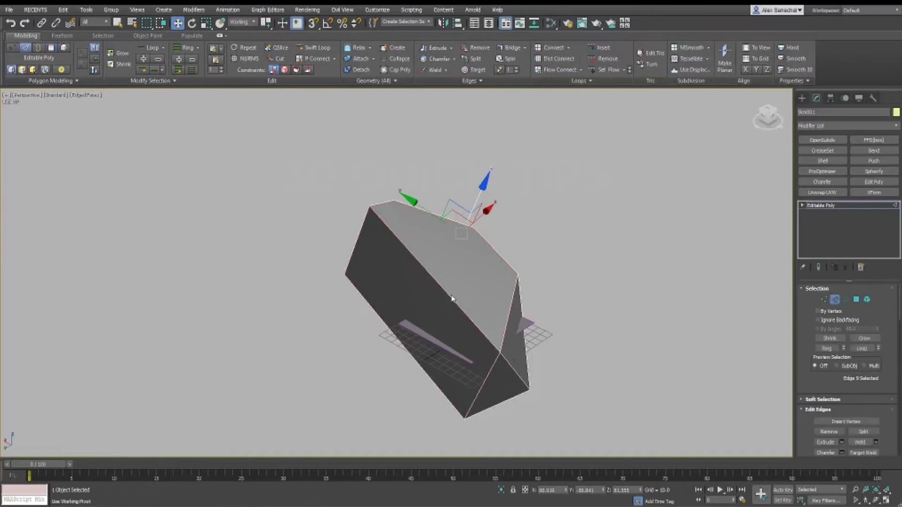
{"action": "left_click", "coordinate": [451, 298]}
{"action": "key", "text": "ctrl+z"}
{"action": "left_click_drag", "start_coordinate": [478, 188], "coordinate": [528, 121]}
{"action": "key", "text": "ctrl+z"}
{"action": "left_click", "coordinate": [447, 296]}
{"action": "left_click_drag", "start_coordinate": [487, 187], "coordinate": [524, 142]}
{"action": "middle_click_drag", "start_coordinate": [742, 269], "coordinate": [530, 346], "text": "alt"}
- Cut a small four-sided outline into the large side face, starting from its edge at the box's base end
{"action": "key", "text": "alt+c"}
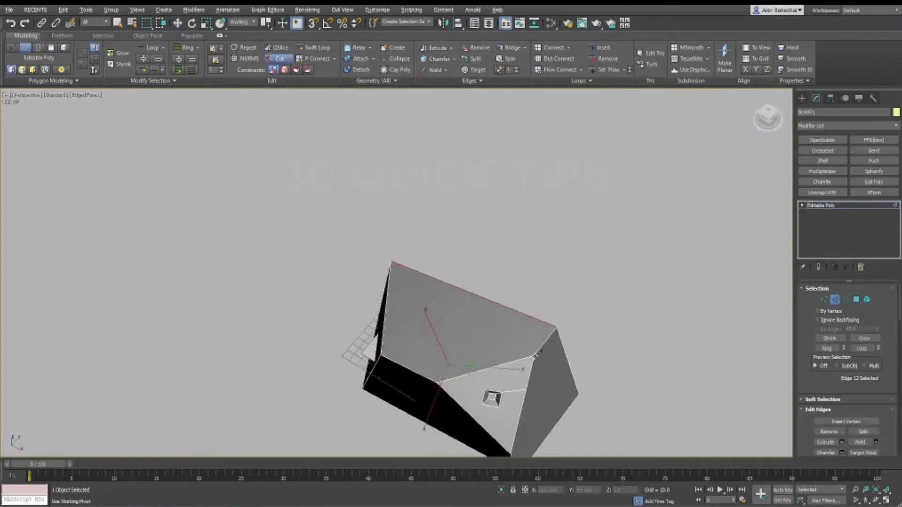
{"action": "left_click", "coordinate": [534, 356]}
{"action": "middle_click_drag", "start_coordinate": [394, 362], "coordinate": [373, 252], "text": "alt"}
{"action": "left_click", "coordinate": [366, 263]}
{"action": "left_click", "coordinate": [384, 233]}
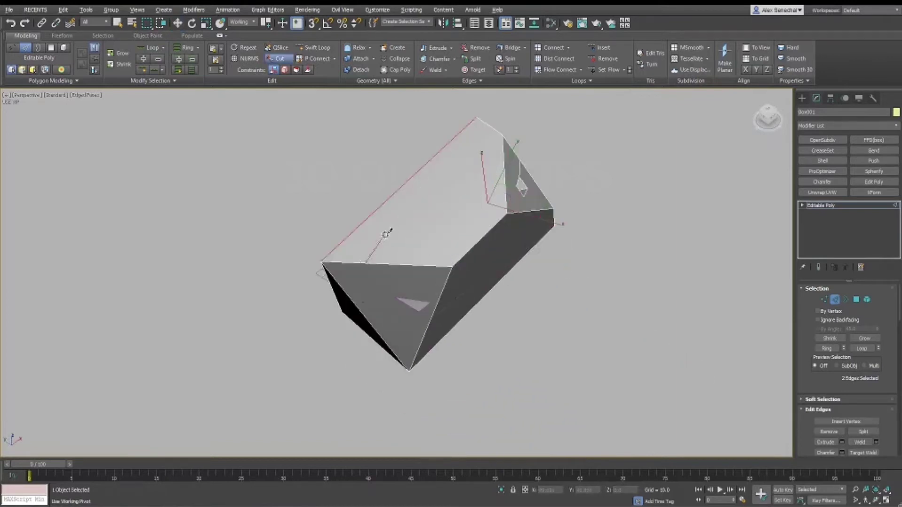
{"action": "left_click", "coordinate": [405, 236]}
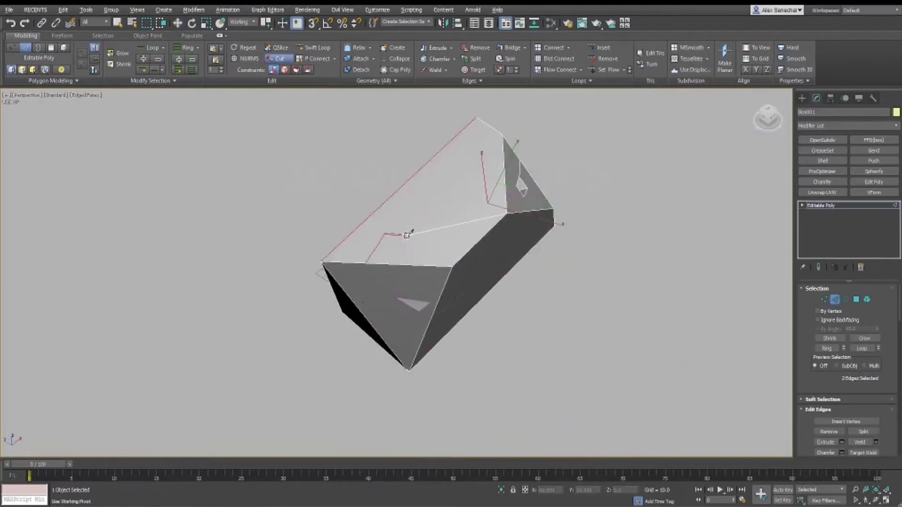
{"action": "left_click", "coordinate": [413, 210]}
{"action": "left_click", "coordinate": [394, 209]}
{"action": "right_click", "coordinate": [383, 236]}
- Extrude the small polygon in the large side face into the box and scale its inner face down into a tapered recess
{"action": "key", "text": "4"}
{"action": "left_click", "coordinate": [400, 222]}
{"action": "scroll", "coordinate": [407, 216], "scroll_direction": "up", "scroll_amount": 2}
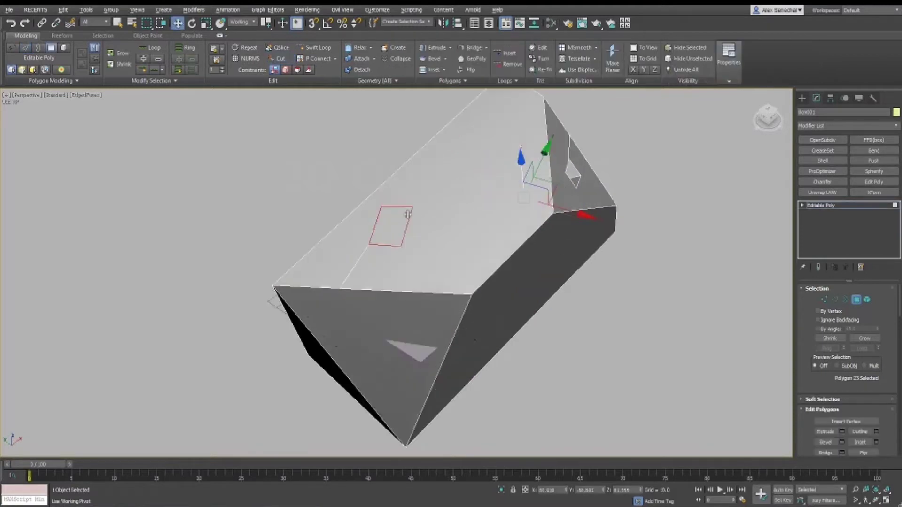
{"action": "key", "text": "shift+e"}
{"action": "left_click_drag", "start_coordinate": [406, 218], "coordinate": [414, 283]}
{"action": "key", "text": "r"}
{"action": "key", "text": "w"}
{"action": "middle_click_drag", "start_coordinate": [409, 268], "coordinate": [356, 197], "text": "alt"}
{"action": "key", "text": "4"}
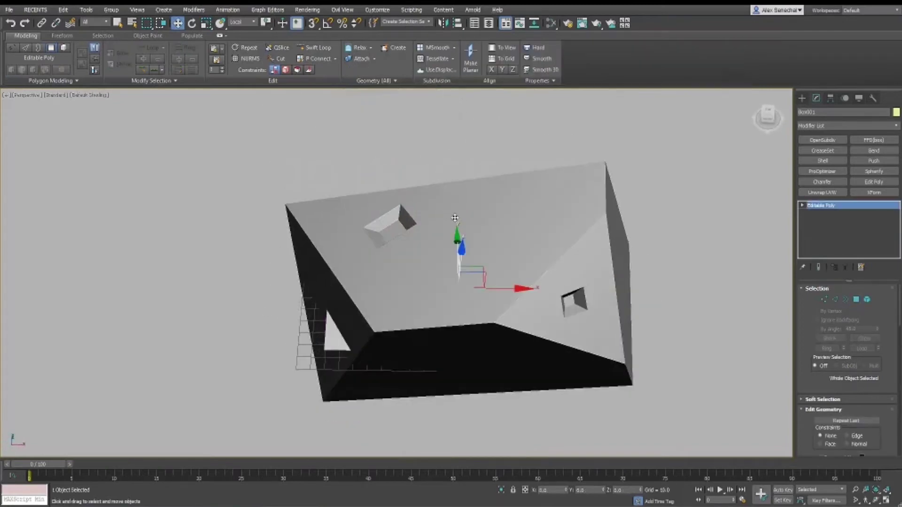
- Select the long edge opposite the pulled-out one on the side face and align the working pivot to it
{"action": "middle_click_drag", "start_coordinate": [455, 217], "coordinate": [551, 375], "text": "alt"}
{"action": "key", "text": "2"}
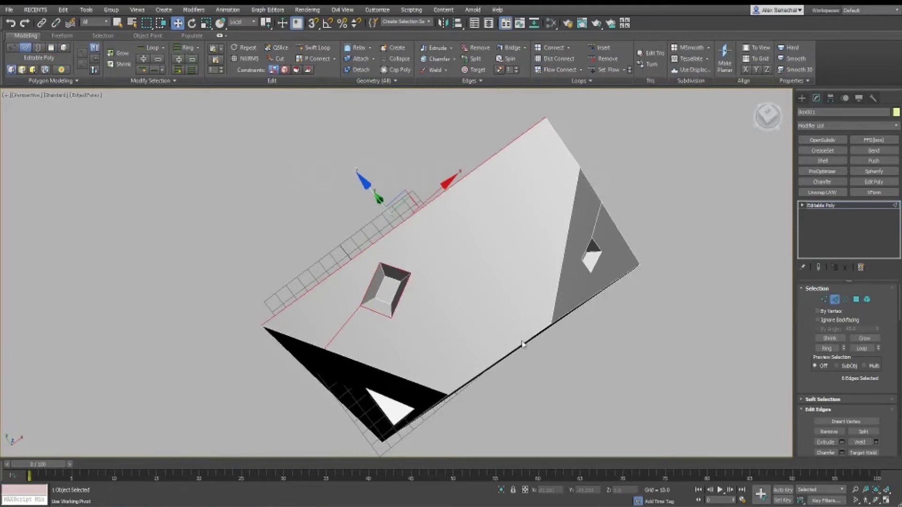
{"action": "left_click", "coordinate": [520, 347]}
{"action": "middle_click_drag", "start_coordinate": [520, 347], "coordinate": [426, 338], "text": "alt"}
{"action": "key", "text": "Insert"}
- Select all eight vertices of the large side face's recess in wireframe display
{"action": "key", "text": "1"}
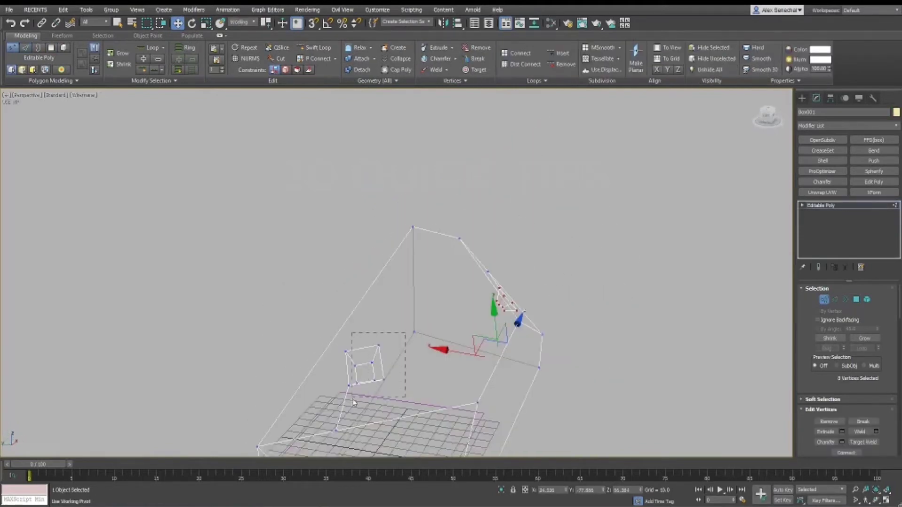
{"action": "key", "text": "F3"}
{"action": "middle_click_drag", "start_coordinate": [459, 398], "coordinate": [476, 394], "text": "alt"}
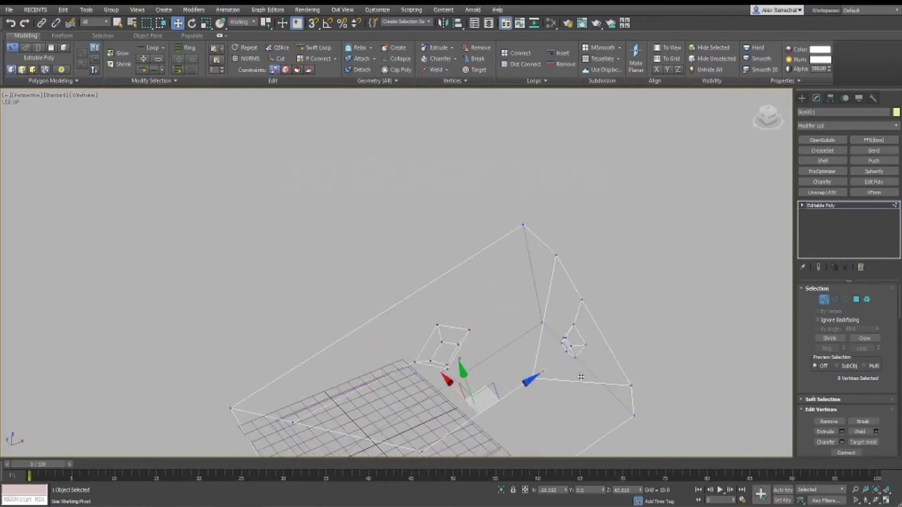
- Try to shift the selected recess vertices using the working pivot, undo the last change and return to object level in shaded display
{"action": "left_click_drag", "start_coordinate": [580, 377], "coordinate": [564, 401]}
{"action": "middle_click_drag", "start_coordinate": [563, 401], "coordinate": [482, 321], "text": "alt"}
{"action": "key", "text": "F3"}
{"action": "key", "text": "ctrl+z"}
{"action": "key", "text": "F4"}
{"action": "scroll", "coordinate": [366, 225], "scroll_direction": "down", "scroll_amount": 2}
{"action": "key", "text": "1"}
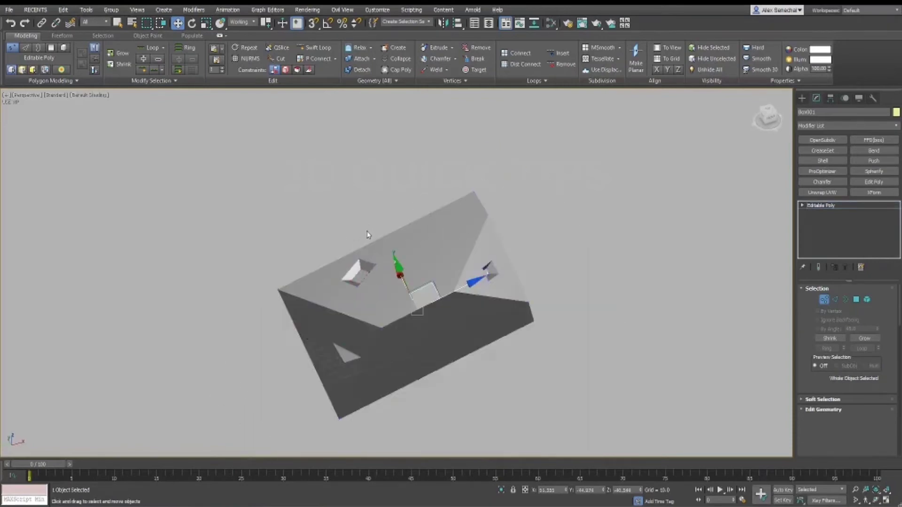
{"action": "middle_click_drag", "start_coordinate": [368, 235], "coordinate": [481, 294], "text": "alt"}
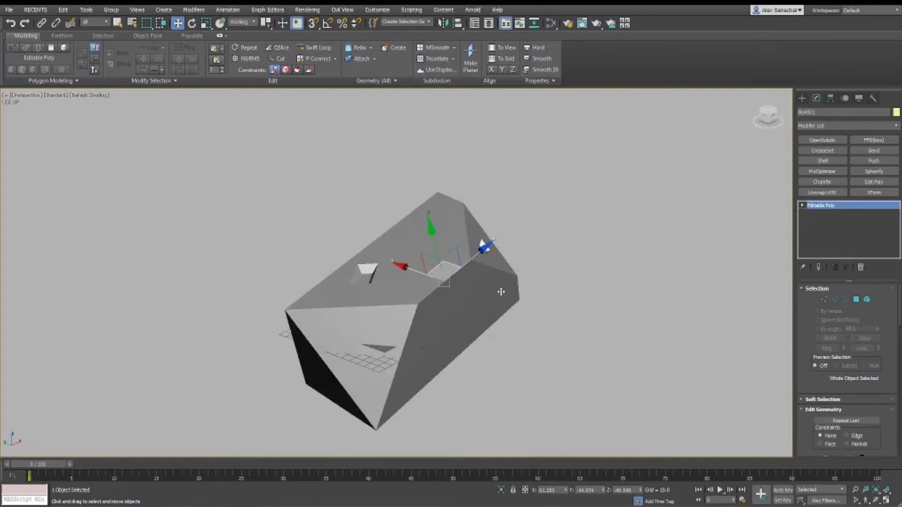
- Switch from the working pivot back to the View coordinate system and delete the edited box
{"action": "key", "text": "Insert"}
{"action": "middle_click_drag", "start_coordinate": [210, 302], "coordinate": [358, 256], "text": "alt"}
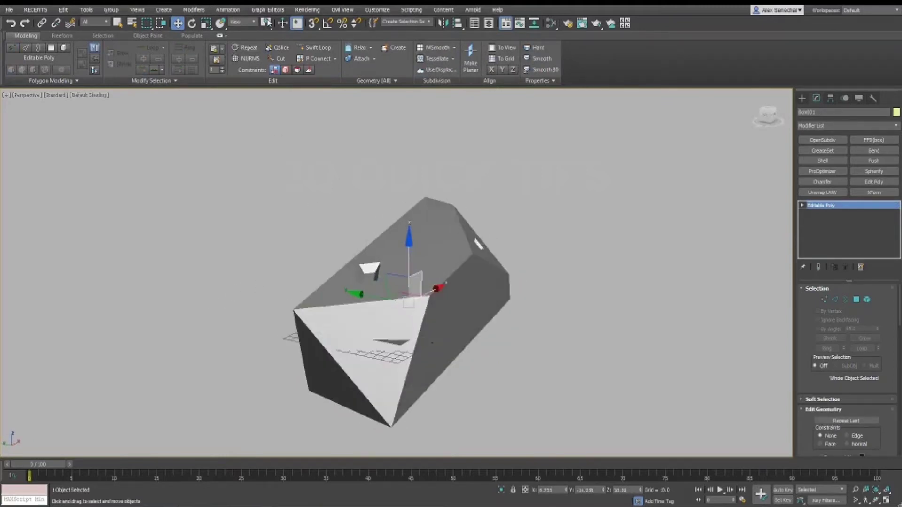
{"action": "middle_click_drag", "start_coordinate": [521, 331], "coordinate": [660, 292], "text": "alt"}
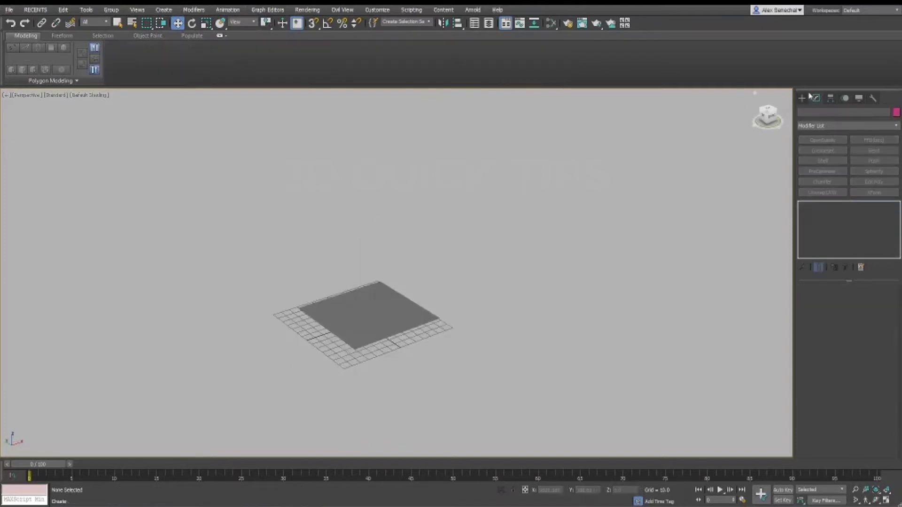
- Create a tall box standing on the ground plane and convert it to Editable Poly
{"action": "left_click", "coordinate": [802, 97]}
{"action": "left_click", "coordinate": [829, 154]}
{"action": "left_click_drag", "start_coordinate": [339, 304], "coordinate": [332, 401]}
{"action": "left_click", "coordinate": [331, 162]}
{"action": "right_click", "coordinate": [332, 226]}
{"action": "middle_click_drag", "start_coordinate": [320, 255], "coordinate": [355, 253], "text": "alt"}
- Tilt the new box sideways by rotating it about its local axis
{"action": "key", "text": "e"}
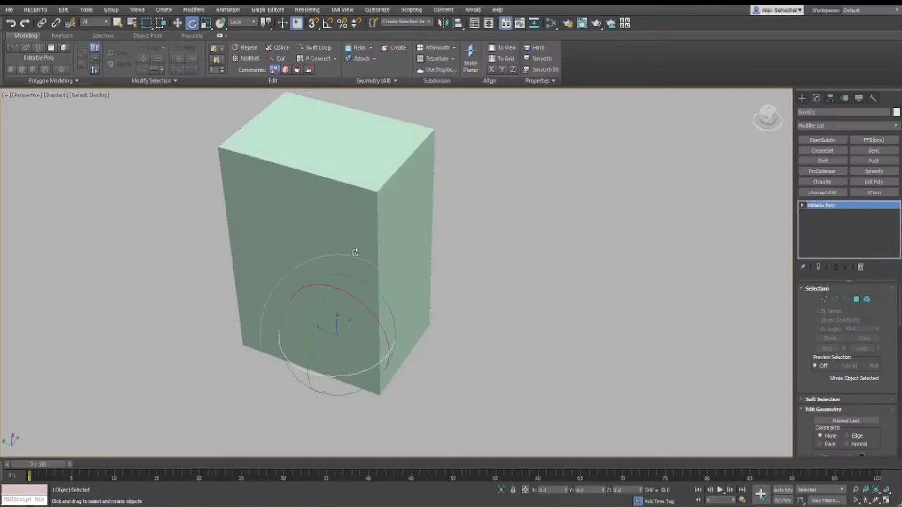
{"action": "left_click_drag", "start_coordinate": [339, 339], "coordinate": [343, 318]}
{"action": "key", "text": "w"}
{"action": "middle_click_drag", "start_coordinate": [435, 149], "coordinate": [427, 319], "text": "alt"}
{"action": "middle_click_drag", "start_coordinate": [427, 319], "coordinate": [435, 269], "text": "alt"}
- Select the long edge where two side faces meet and switch its move axes from Local to View coordinates
{"action": "key", "text": "2"}
{"action": "left_click", "coordinate": [417, 294]}
{"action": "middle_click_drag", "start_coordinate": [433, 319], "coordinate": [457, 279]}
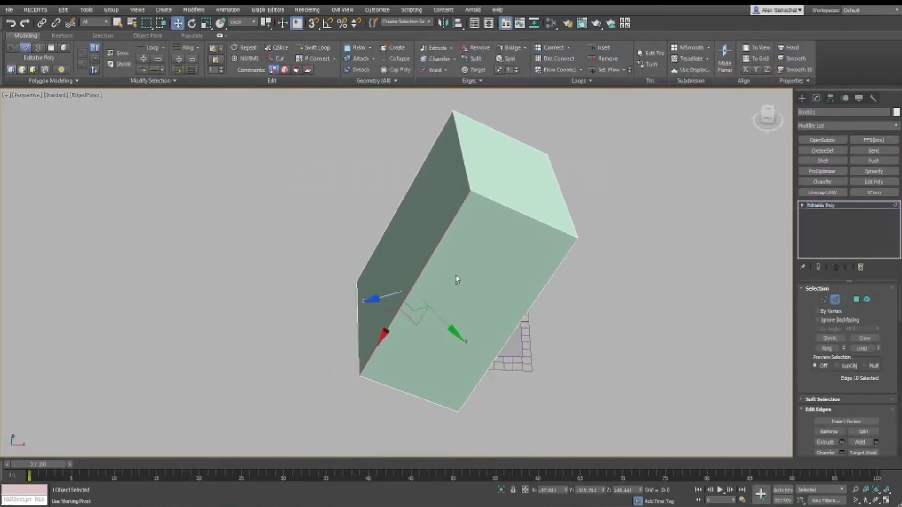
{"action": "middle_click_drag", "start_coordinate": [519, 135], "coordinate": [402, 289], "text": "alt"}
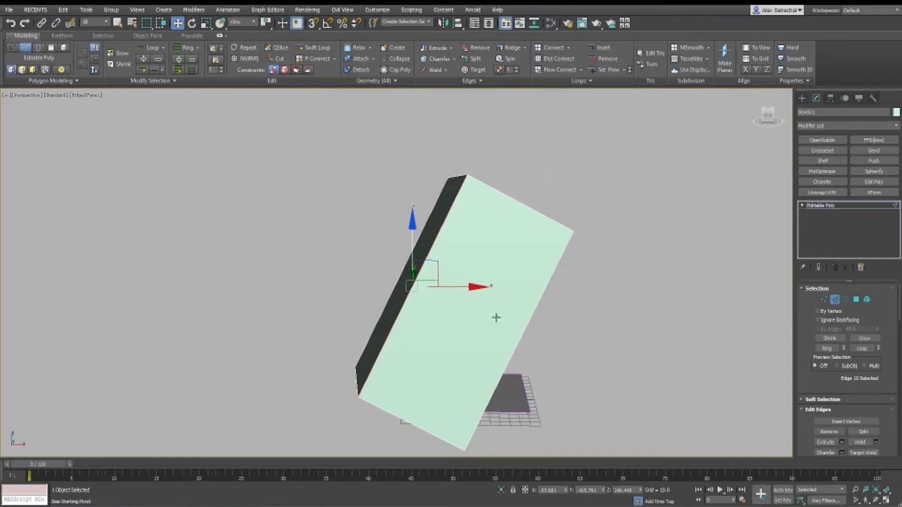
{"action": "middle_click_drag", "start_coordinate": [495, 316], "coordinate": [413, 336], "text": "alt"}
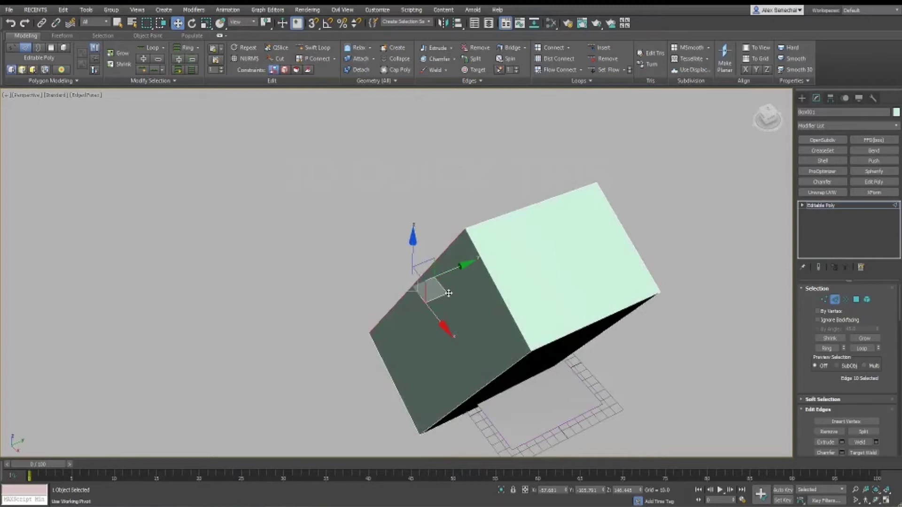
{"action": "middle_click_drag", "start_coordinate": [449, 294], "coordinate": [479, 336], "text": "alt"}
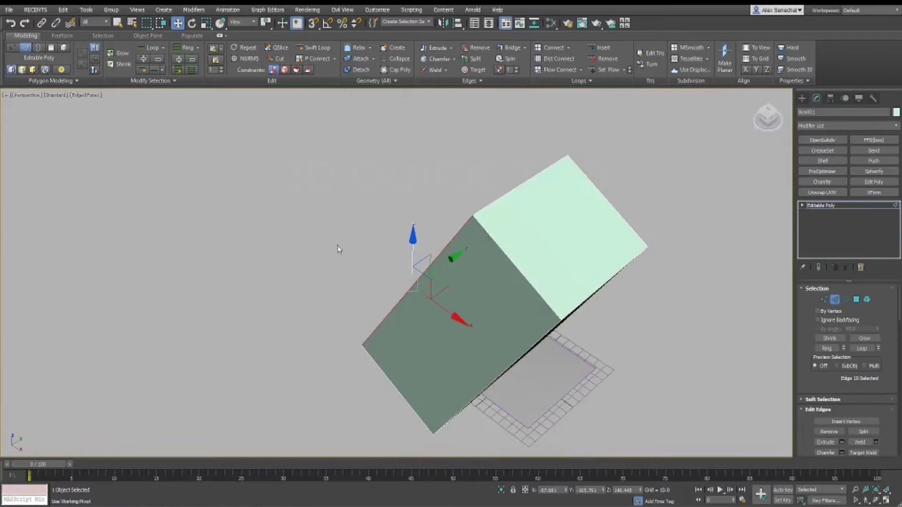
- Set the reference coordinate system to Local for the selected edge and examine how its axes are oriented
{"action": "middle_click_drag", "start_coordinate": [338, 252], "coordinate": [365, 292], "text": "alt"}
{"action": "left_click_drag", "start_coordinate": [364, 292], "coordinate": [505, 248]}
{"action": "right_click", "coordinate": [505, 248]}
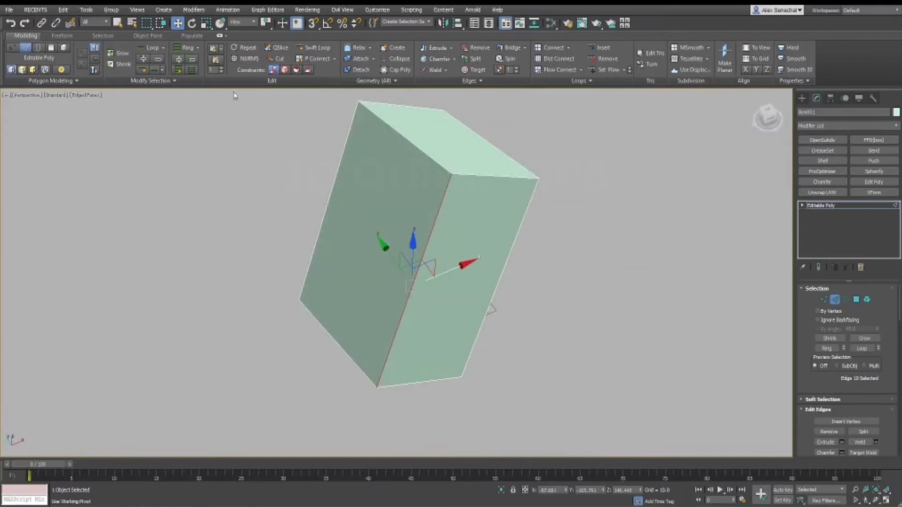
{"action": "key", "text": "alt+l"}
{"action": "middle_click_drag", "start_coordinate": [429, 183], "coordinate": [392, 201], "text": "alt"}
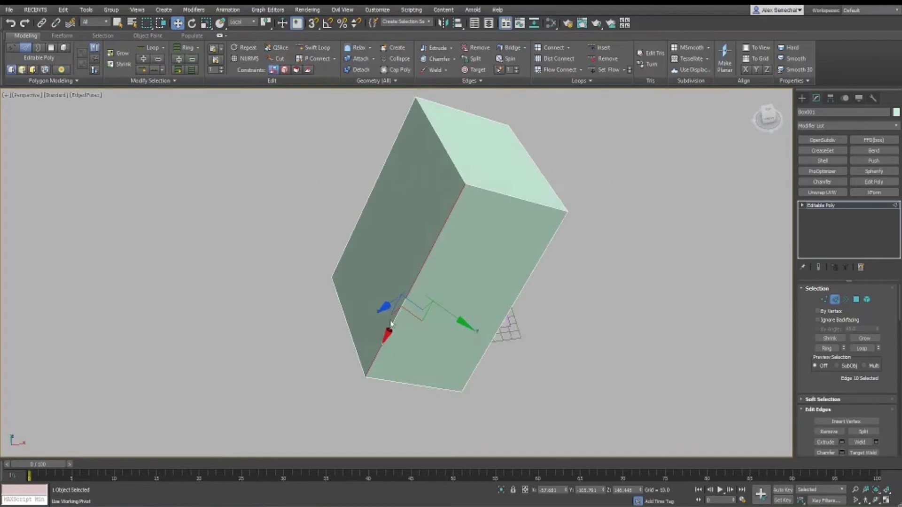
{"action": "left_click_drag", "start_coordinate": [390, 323], "coordinate": [346, 294]}
{"action": "middle_click_drag", "start_coordinate": [346, 294], "coordinate": [390, 271], "text": "alt"}
- Select the large side polygon next to the edge and examine its Local move axes
{"action": "key", "text": "4"}
{"action": "left_click", "coordinate": [386, 240]}
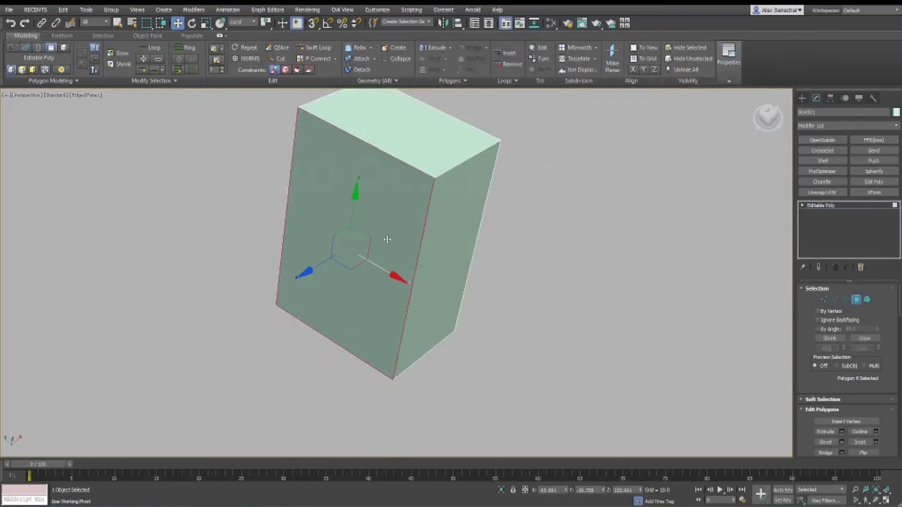
{"action": "middle_click_drag", "start_coordinate": [319, 281], "coordinate": [286, 236], "text": "alt"}
{"action": "left_click_drag", "start_coordinate": [361, 219], "coordinate": [334, 267]}
{"action": "middle_click_drag", "start_coordinate": [334, 267], "coordinate": [409, 263], "text": "alt"}
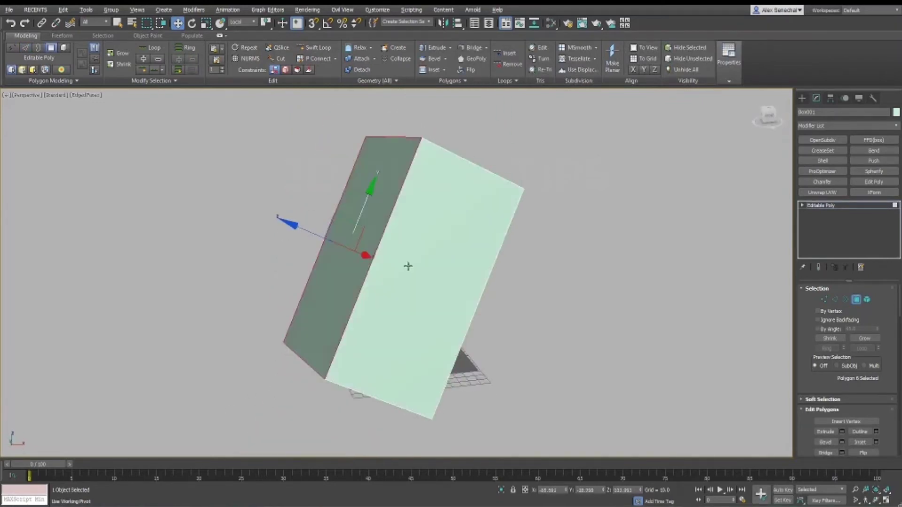
- Switch the move axes back to View coordinates and return the box to object level with nothing selected on it
{"action": "key", "text": "2"}
{"action": "middle_click_drag", "start_coordinate": [353, 121], "coordinate": [348, 141], "text": "alt"}
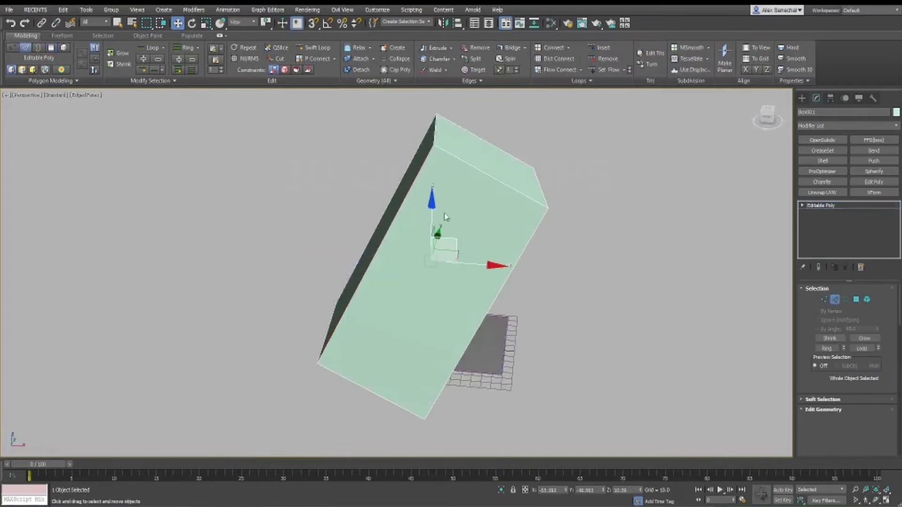
{"action": "key", "text": "6"}
{"action": "middle_click_drag", "start_coordinate": [444, 214], "coordinate": [227, 133], "text": "alt"}
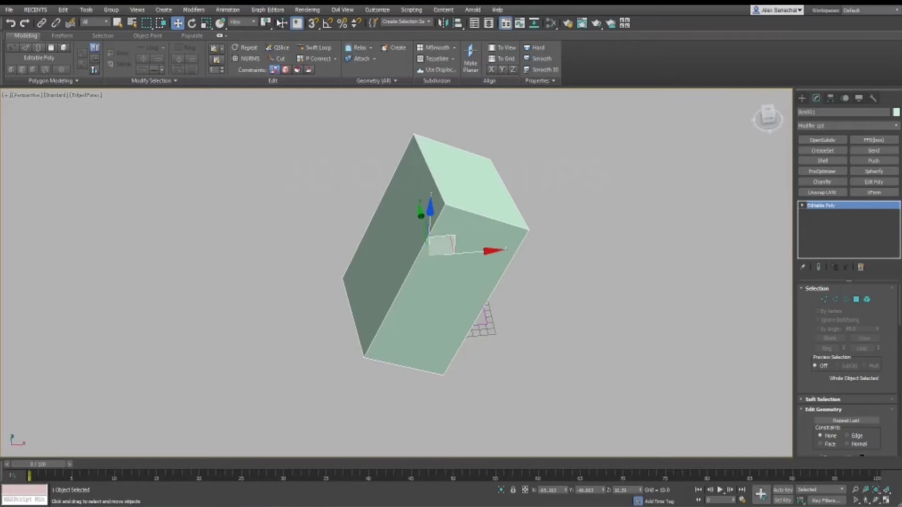
- Switch the transform centre to the box's own pivot point, then back to the selection centre
{"action": "left_click", "coordinate": [272, 69]}
{"action": "left_click", "coordinate": [266, 23]}
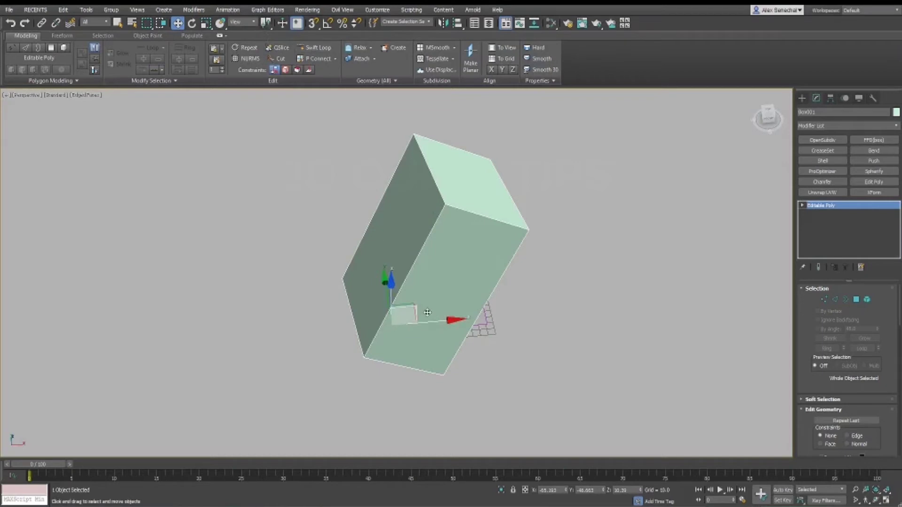
{"action": "left_click_drag", "start_coordinate": [266, 23], "coordinate": [267, 52]}
{"action": "middle_click_drag", "start_coordinate": [305, 235], "coordinate": [326, 257], "text": "alt"}
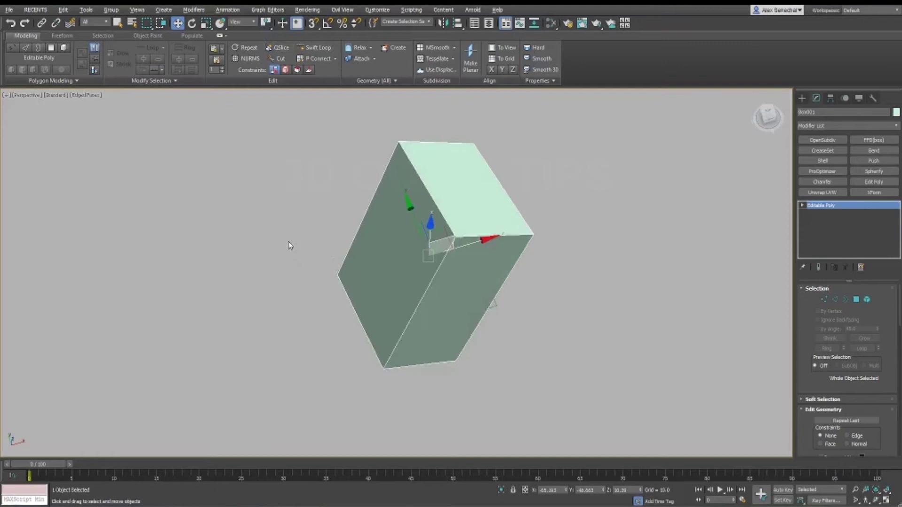
{"action": "middle_click_drag", "start_coordinate": [400, 406], "coordinate": [423, 357], "text": "alt"}
- Select two vertices of the box's upper face, then extend the selection to all of its vertices in View coordinates
{"action": "key", "text": "1"}
{"action": "left_click_drag", "start_coordinate": [562, 182], "coordinate": [463, 223]}
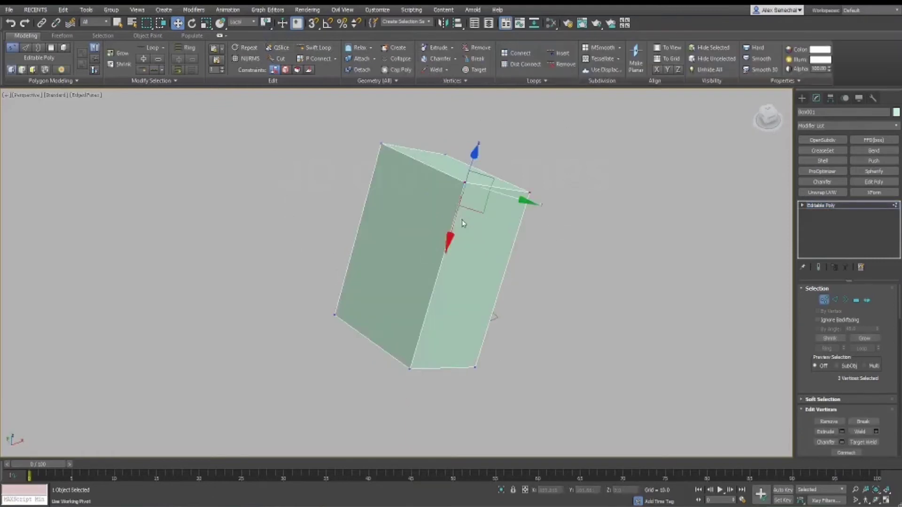
{"action": "middle_click_drag", "start_coordinate": [463, 222], "coordinate": [473, 185], "text": "alt"}
{"action": "middle_click_drag", "start_coordinate": [104, 207], "coordinate": [460, 273], "text": "alt"}
{"action": "key", "text": "ctrl+a"}
{"action": "middle_click_drag", "start_coordinate": [403, 405], "coordinate": [498, 281], "text": "alt"}
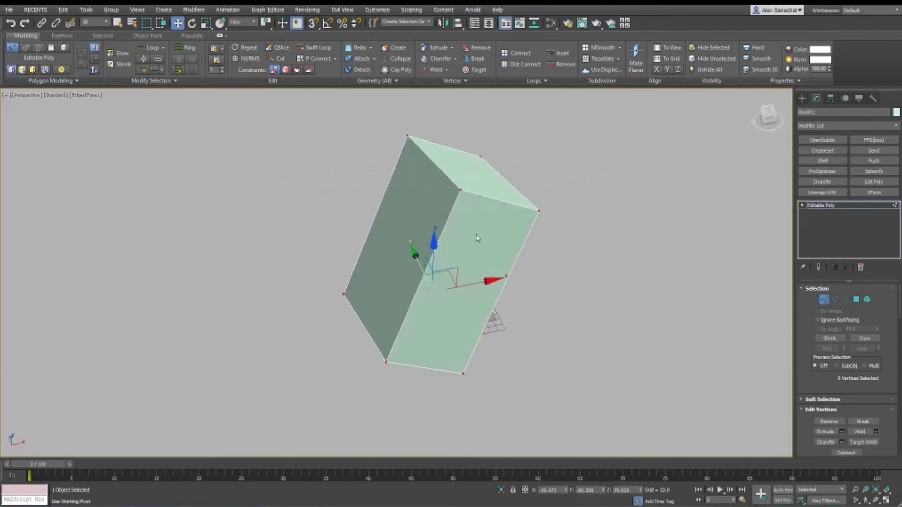
- Return to the selected long edge and toggle its move axes between the edge-aligned working pivot and View coordinates
{"action": "key", "text": "2"}
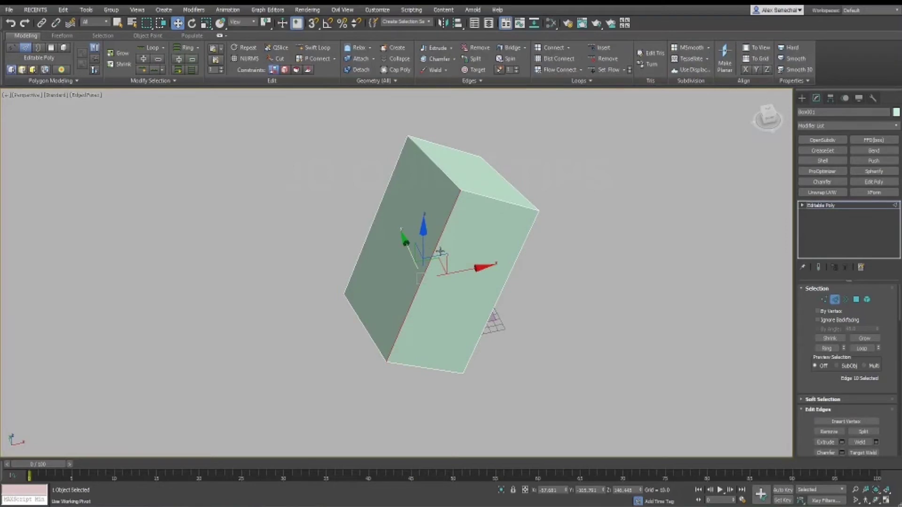
{"action": "key", "text": "Insert"}
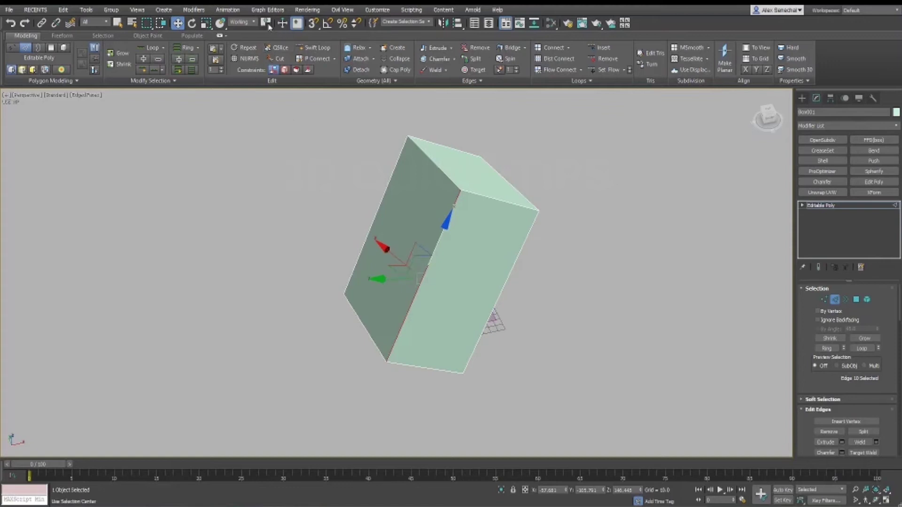
{"action": "key", "text": "w"}
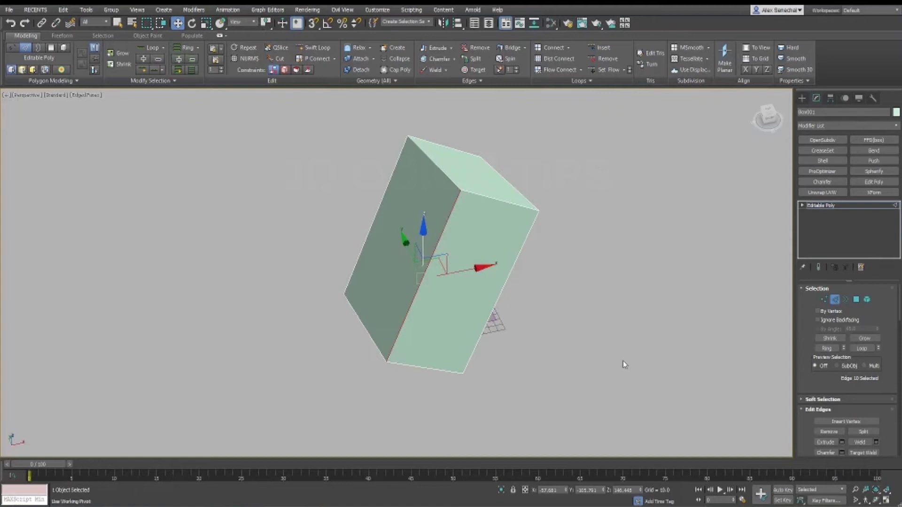
{"action": "key", "text": "w"}
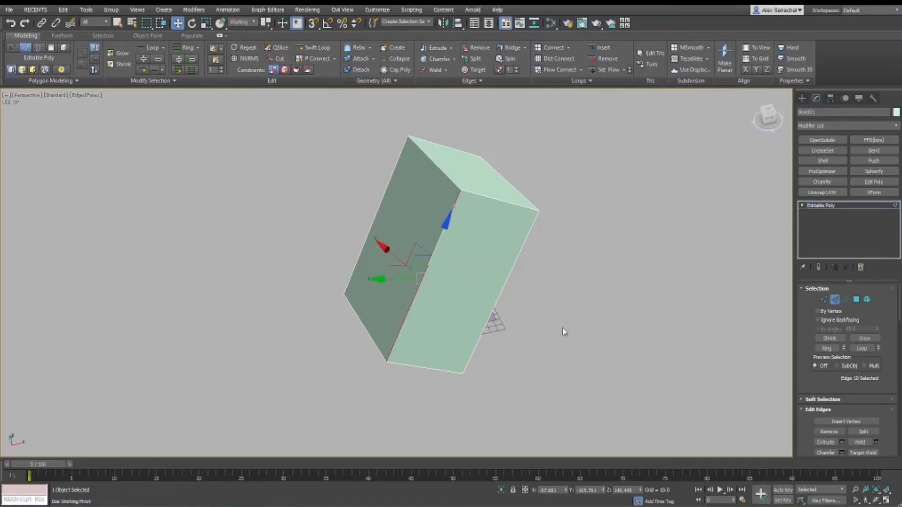
{"action": "key", "text": "alt+w"}
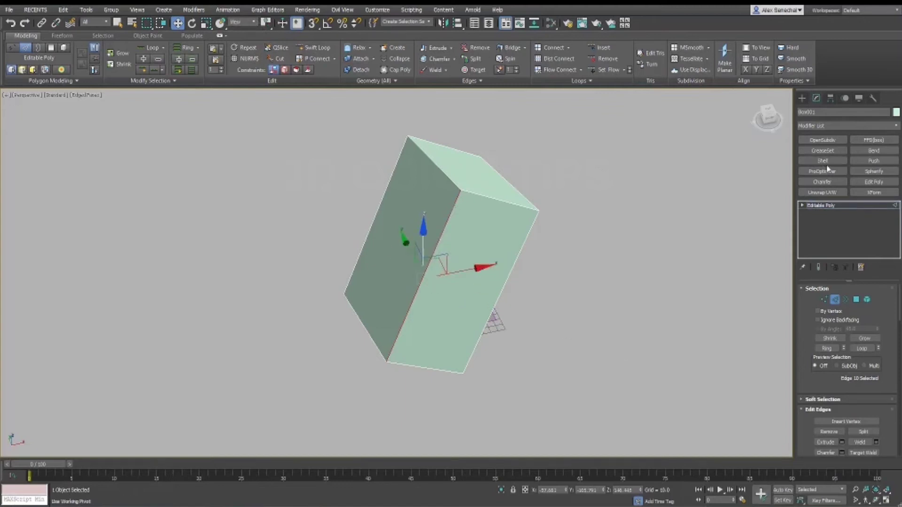
- Leave edge editing and delete the tilted box
{"action": "middle_click_drag", "start_coordinate": [522, 189], "coordinate": [566, 197], "text": "alt"}
{"action": "key", "text": "2"}
{"action": "key", "text": "Delete"}
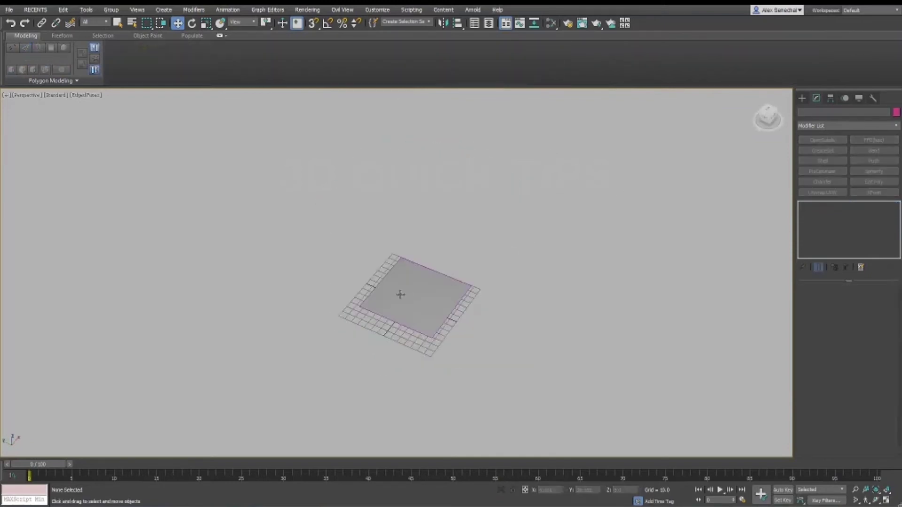
- Select the ground plane and frame it in the viewport
{"action": "left_click", "coordinate": [390, 301]}
{"action": "key", "text": "z"}
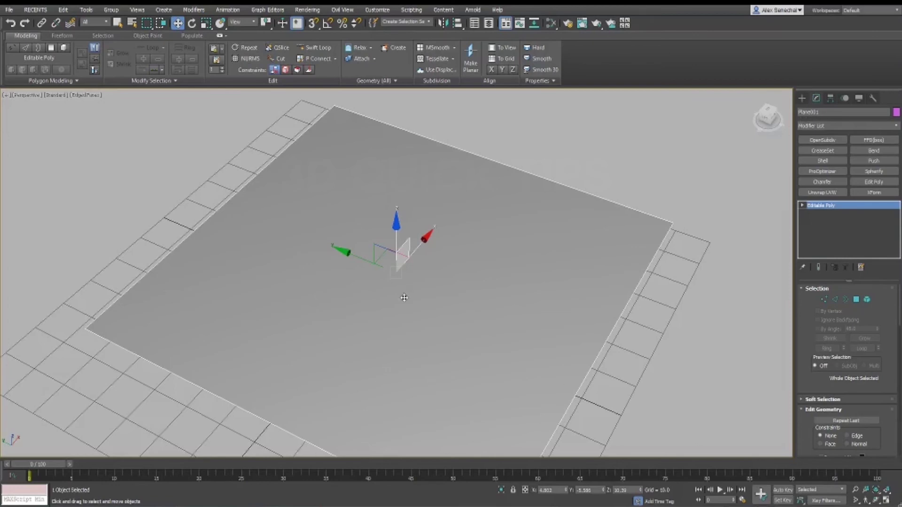
{"action": "middle_click_drag", "start_coordinate": [477, 243], "coordinate": [449, 246], "text": "alt"}
{"action": "scroll", "coordinate": [469, 244], "scroll_direction": "down", "scroll_amount": 3}
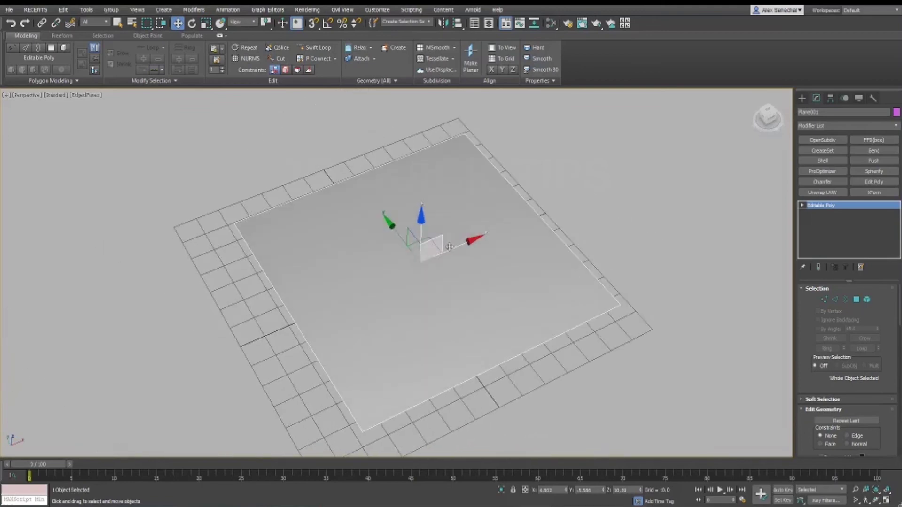
{"action": "middle_click_drag", "start_coordinate": [374, 258], "coordinate": [506, 208], "text": "alt"}
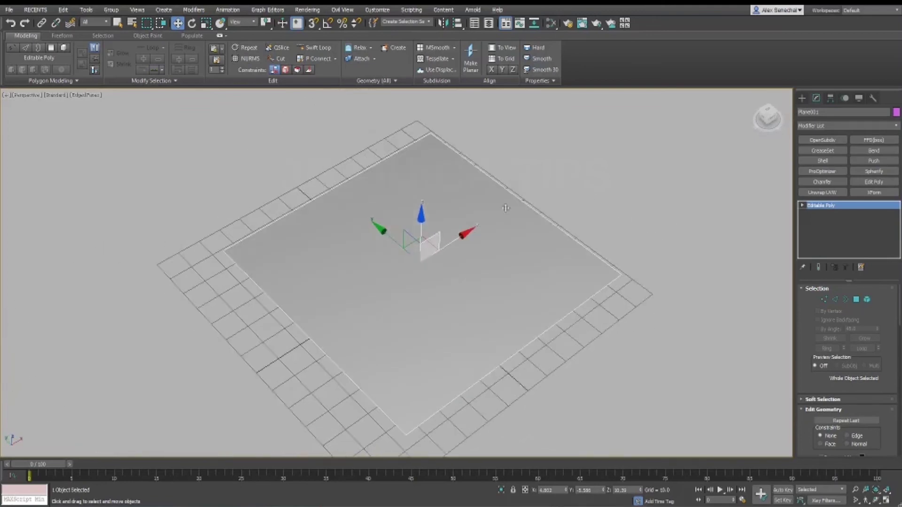
- Reselect the ground plane and slide it across the grid in the XY plane
{"action": "left_click", "coordinate": [701, 298]}
{"action": "left_click", "coordinate": [536, 261]}
{"action": "left_click", "coordinate": [620, 182]}
{"action": "left_click", "coordinate": [520, 275]}
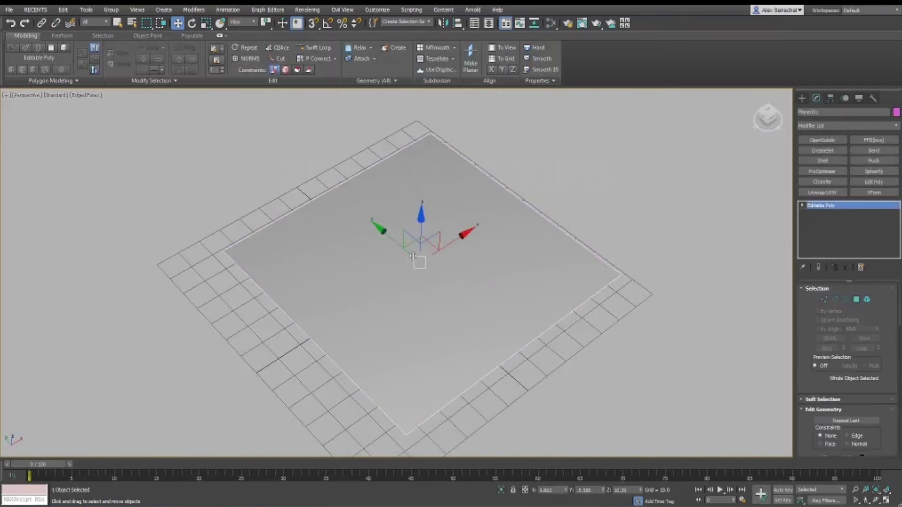
{"action": "mouse_move", "coordinate": [412, 255]}
{"action": "left_mouse_down"}
{"action": "mouse_move", "coordinate": [406, 250]}
{"action": "mouse_move", "coordinate": [410, 261]}
{"action": "left_mouse_up"}
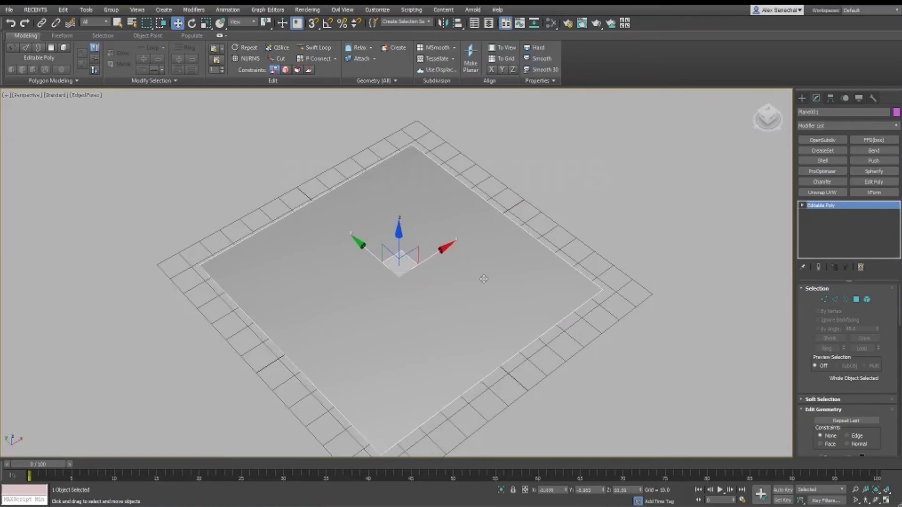
- Nudge the ground plane a short distance along Y towards the centre of the grid
{"action": "middle_click_drag", "start_coordinate": [484, 279], "coordinate": [456, 309], "text": "alt"}
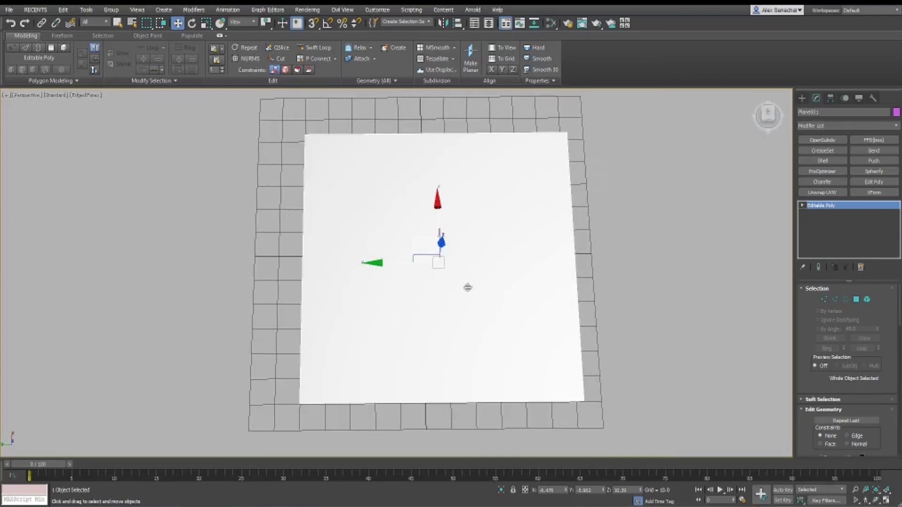
{"action": "middle_click_drag", "start_coordinate": [509, 241], "coordinate": [509, 240], "text": "alt"}
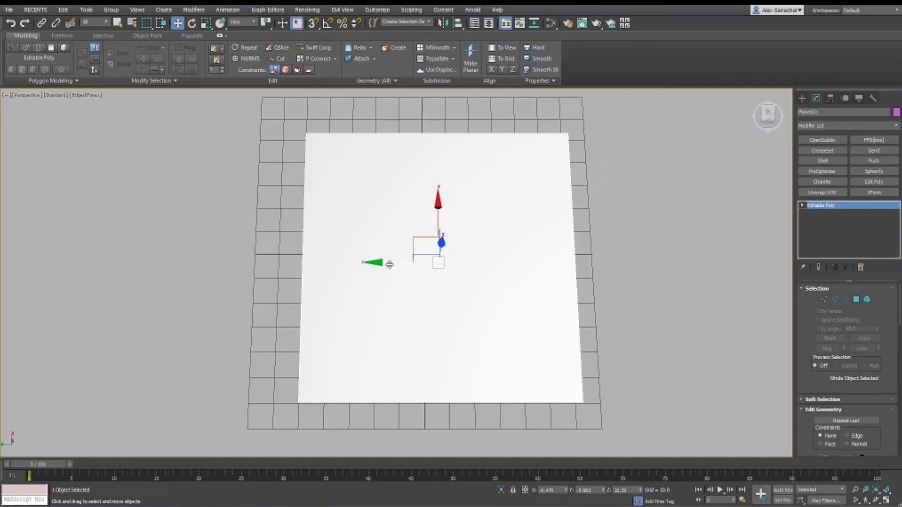
{"action": "left_click_drag", "start_coordinate": [390, 264], "coordinate": [386, 268]}
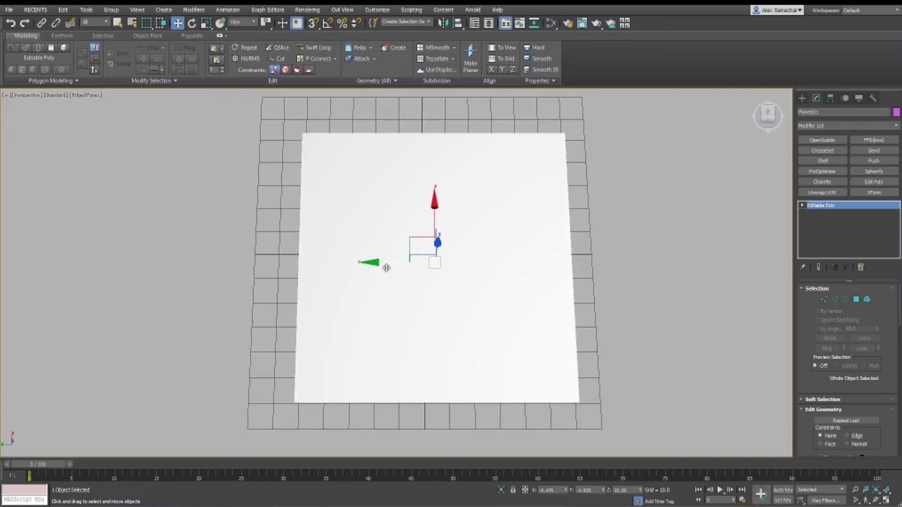
{"action": "middle_click_drag", "start_coordinate": [467, 262], "coordinate": [434, 241], "text": "alt"}
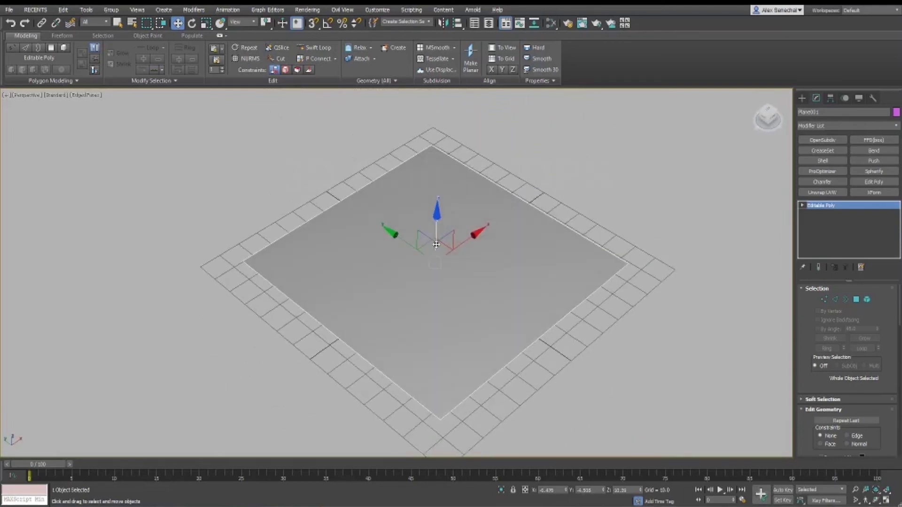